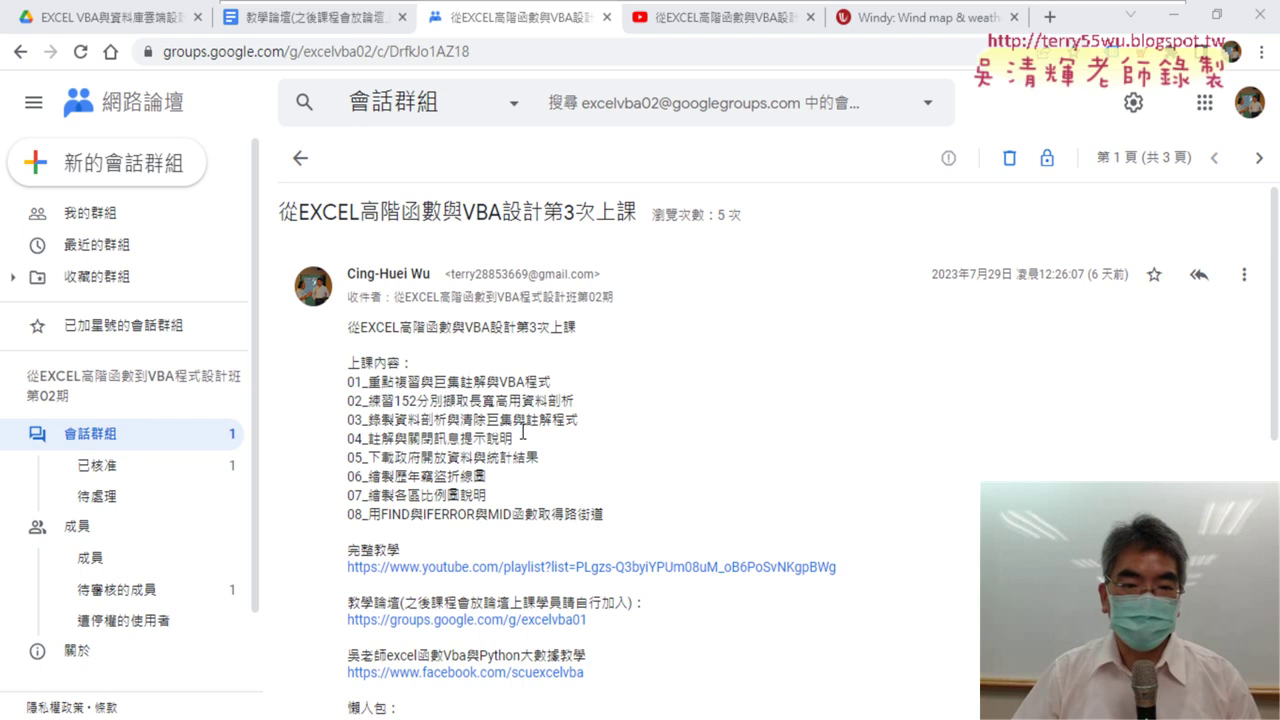
Highlight the practice topics on lines 02–06 of the notes, from 資料剖析 to 歷年竊盜折線圖
{"action": "scroll", "coordinate": [522, 432], "scroll_direction": "down", "scroll_amount": 1}
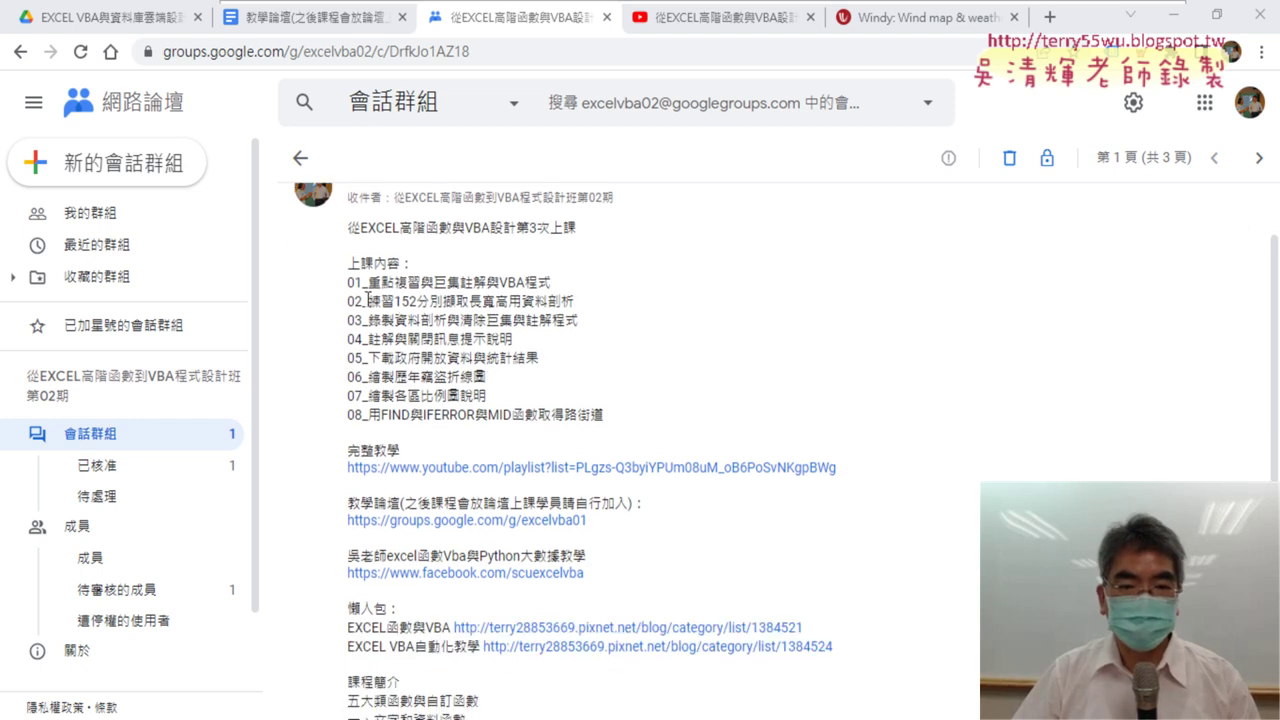
{"action": "left_click_drag", "start_coordinate": [368, 300], "coordinate": [576, 310]}
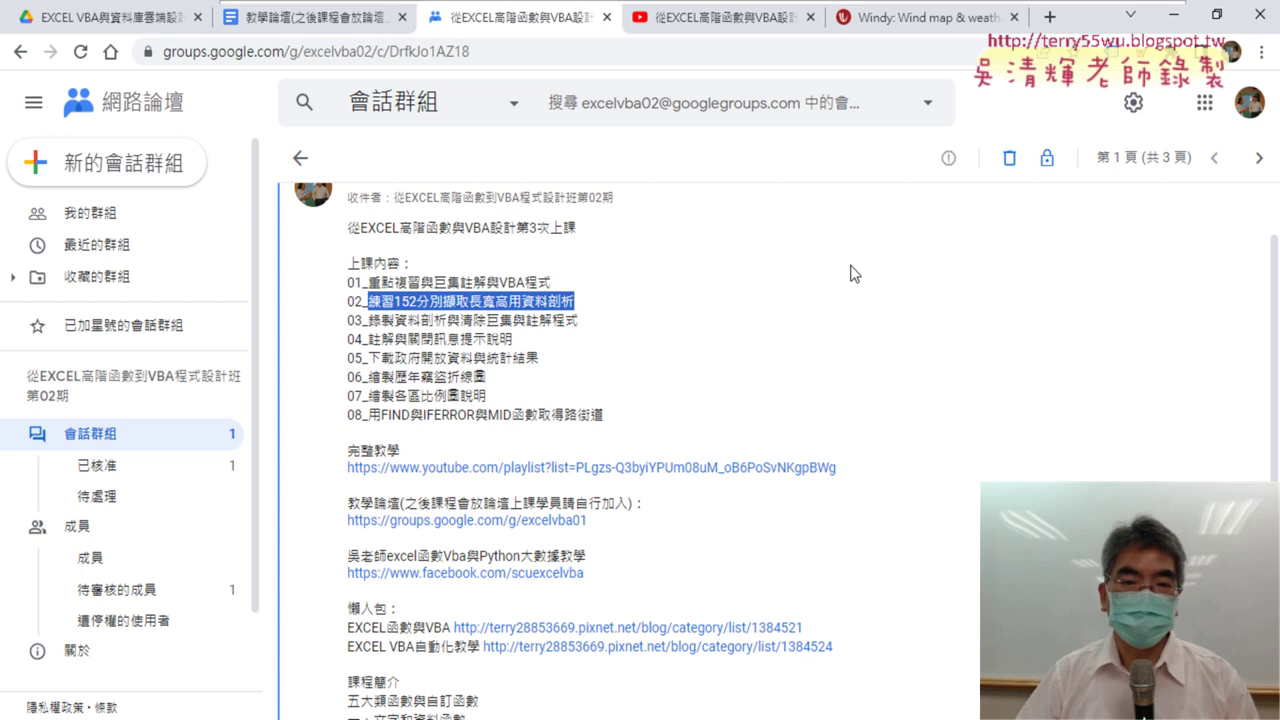
{"action": "mouse_move", "coordinate": [521, 302]}
{"action": "left_mouse_down"}
{"action": "mouse_move", "coordinate": [562, 304]}
{"action": "mouse_move", "coordinate": [566, 316]}
{"action": "left_mouse_up"}
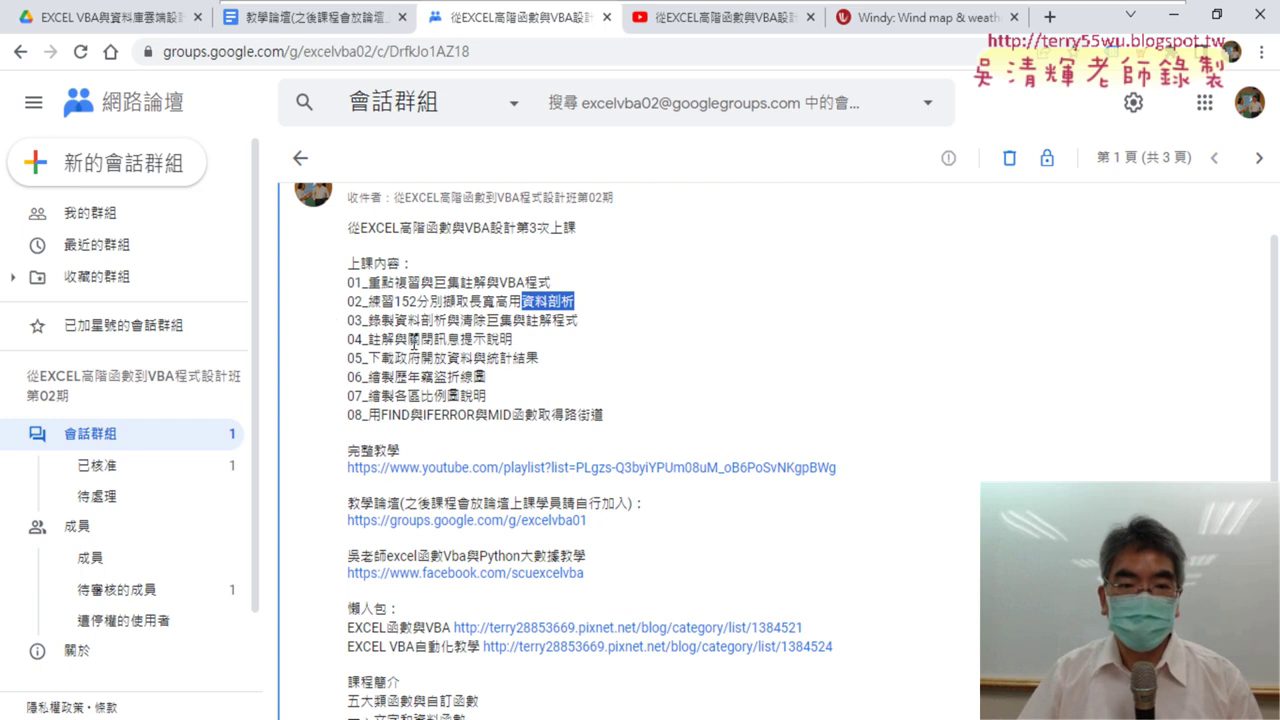
{"action": "left_click_drag", "start_coordinate": [409, 340], "coordinate": [489, 341]}
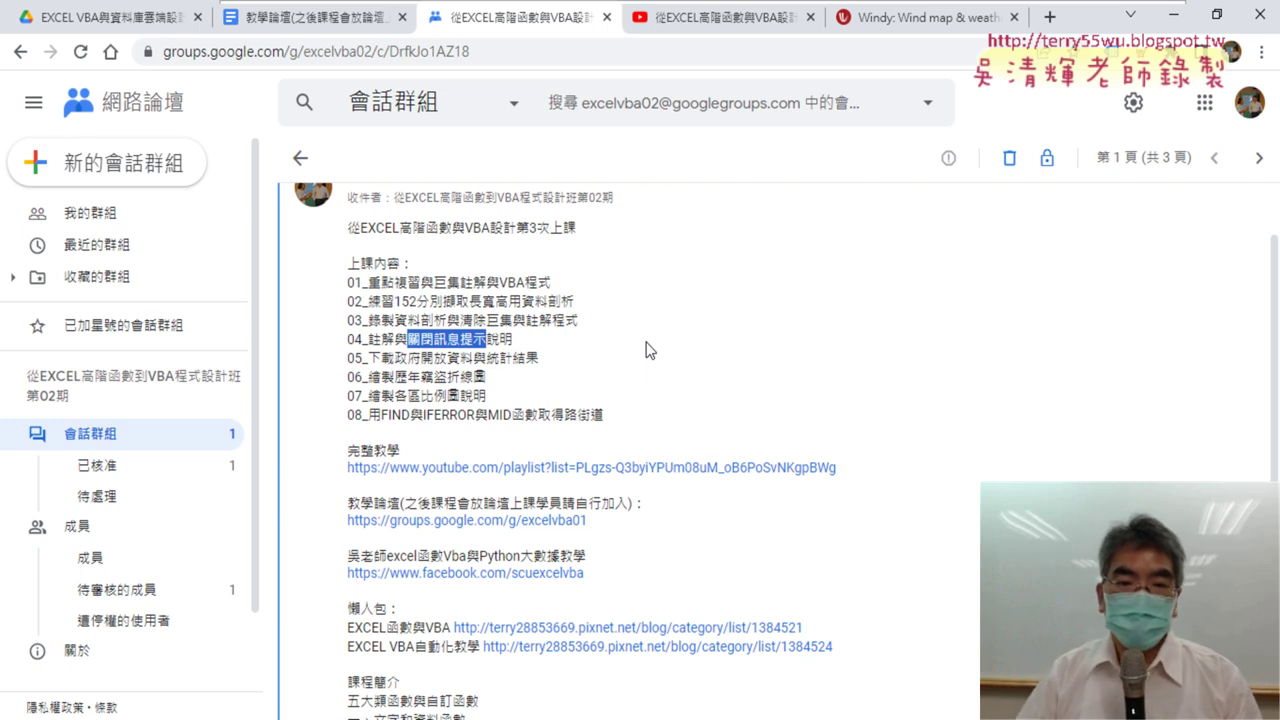
{"action": "left_click_drag", "start_coordinate": [370, 358], "coordinate": [466, 366]}
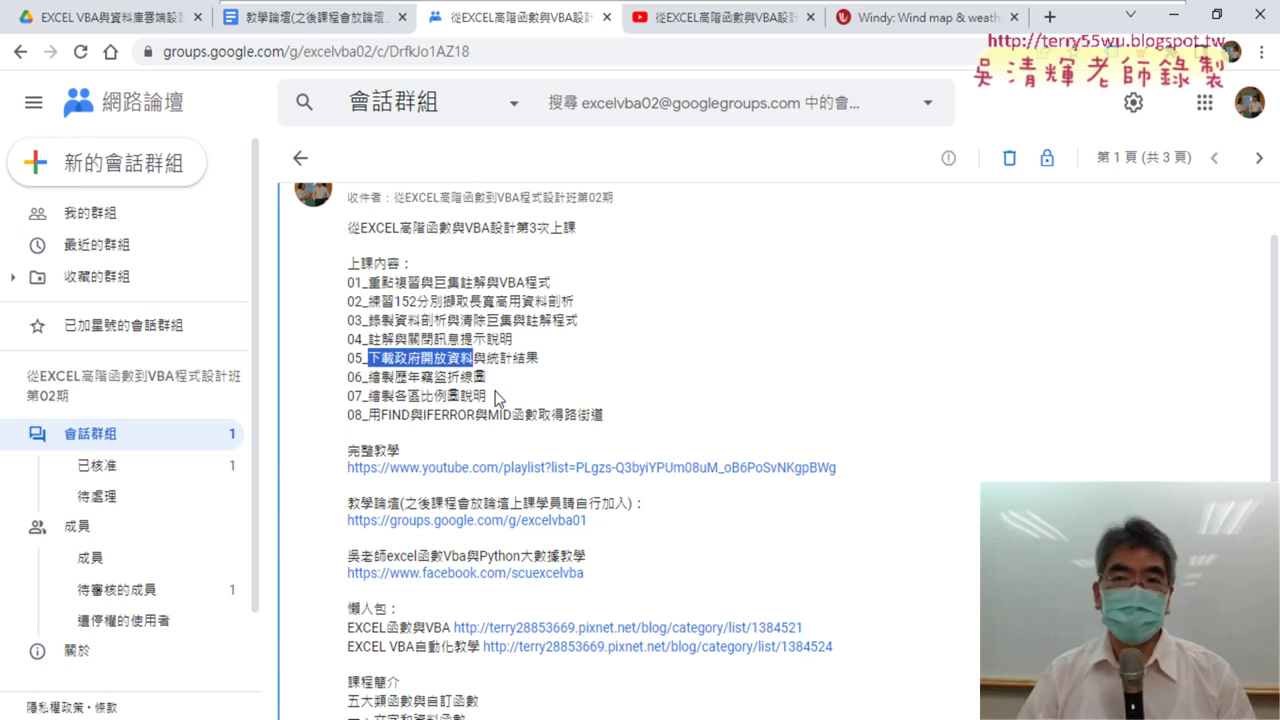
{"action": "left_click_drag", "start_coordinate": [487, 377], "coordinate": [396, 377]}
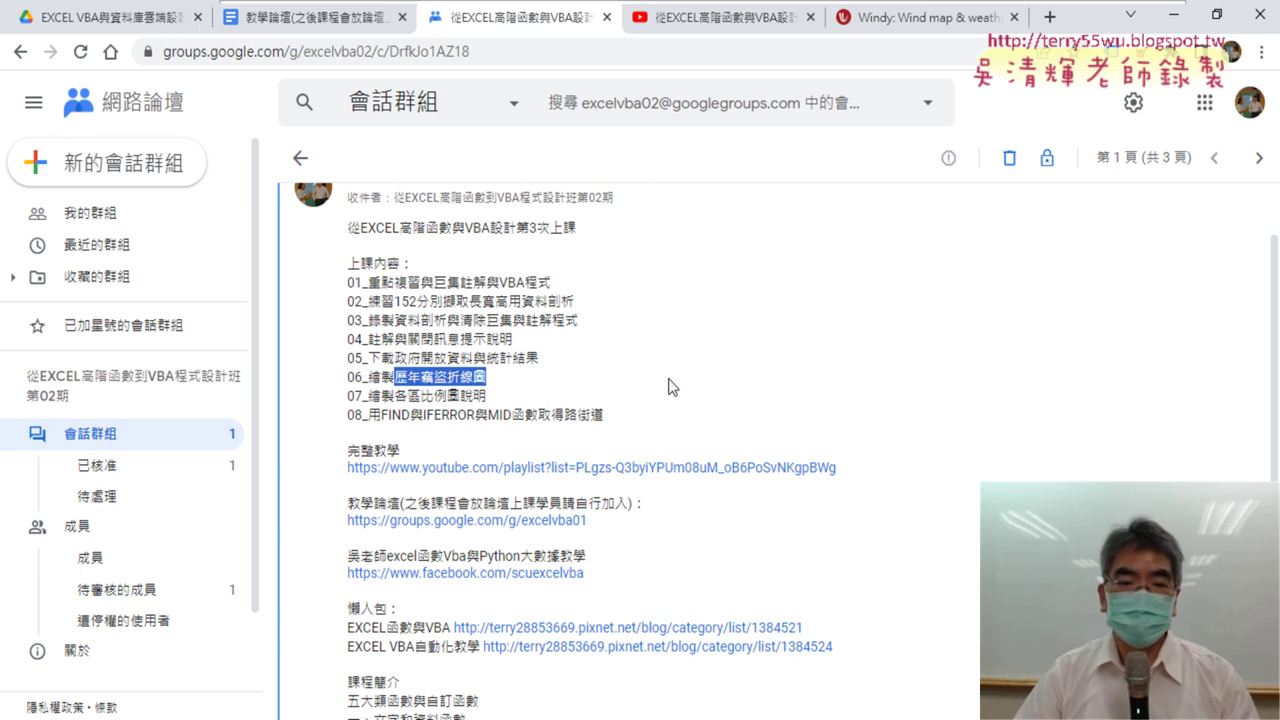
{"action": "left_click", "coordinate": [425, 377]}
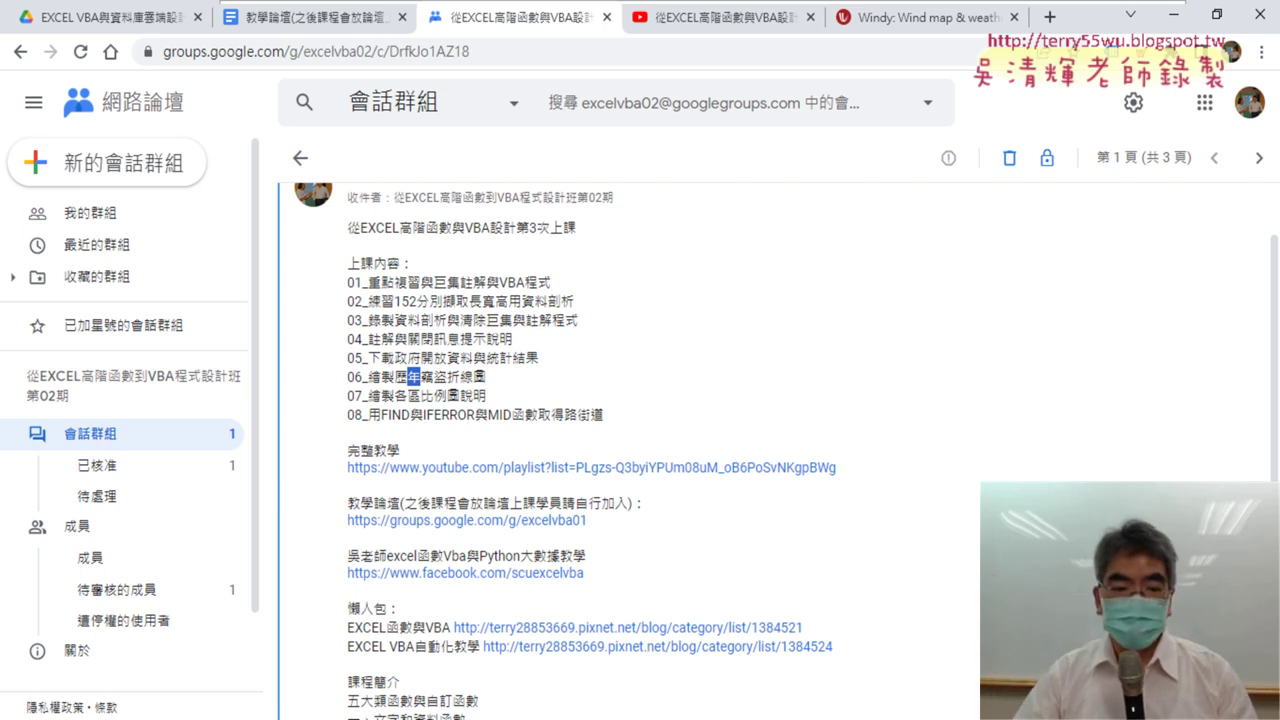
Back in Excel, select the year column D and go to the 歷年竊盜折線圖 sheet
{"action": "key", "text": "alt+Tab"}
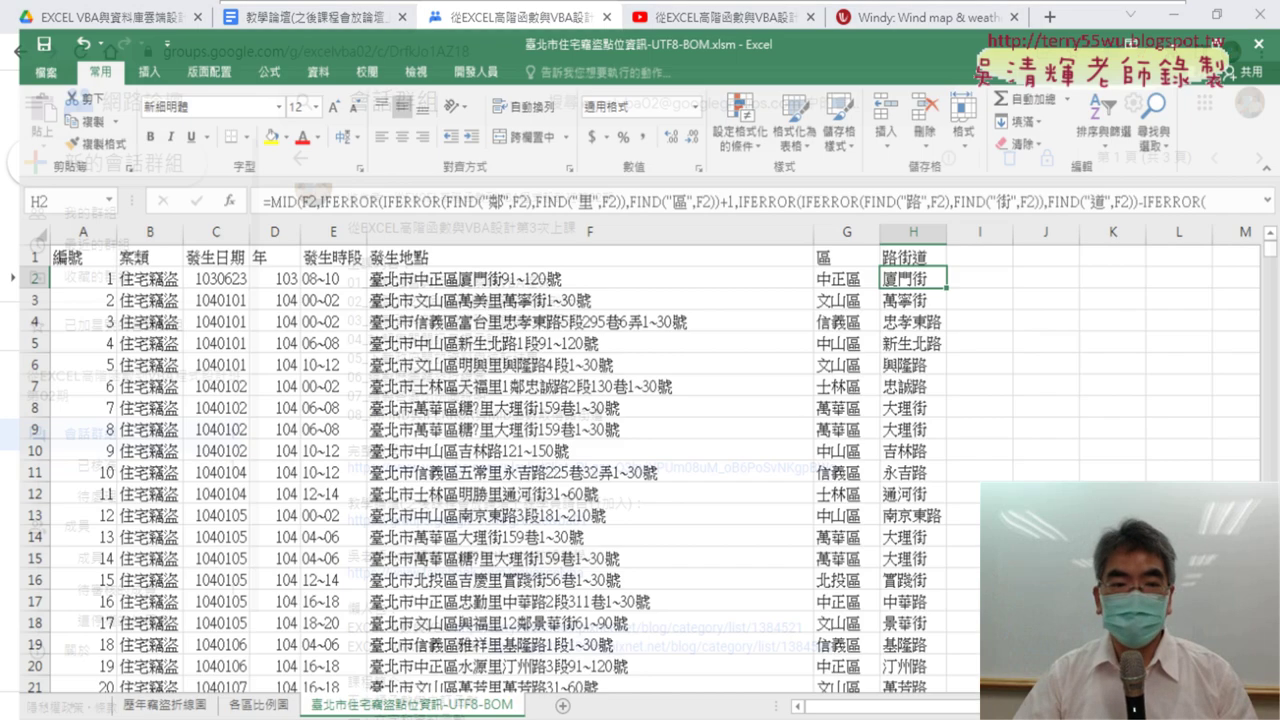
{"action": "left_click", "coordinate": [258, 205]}
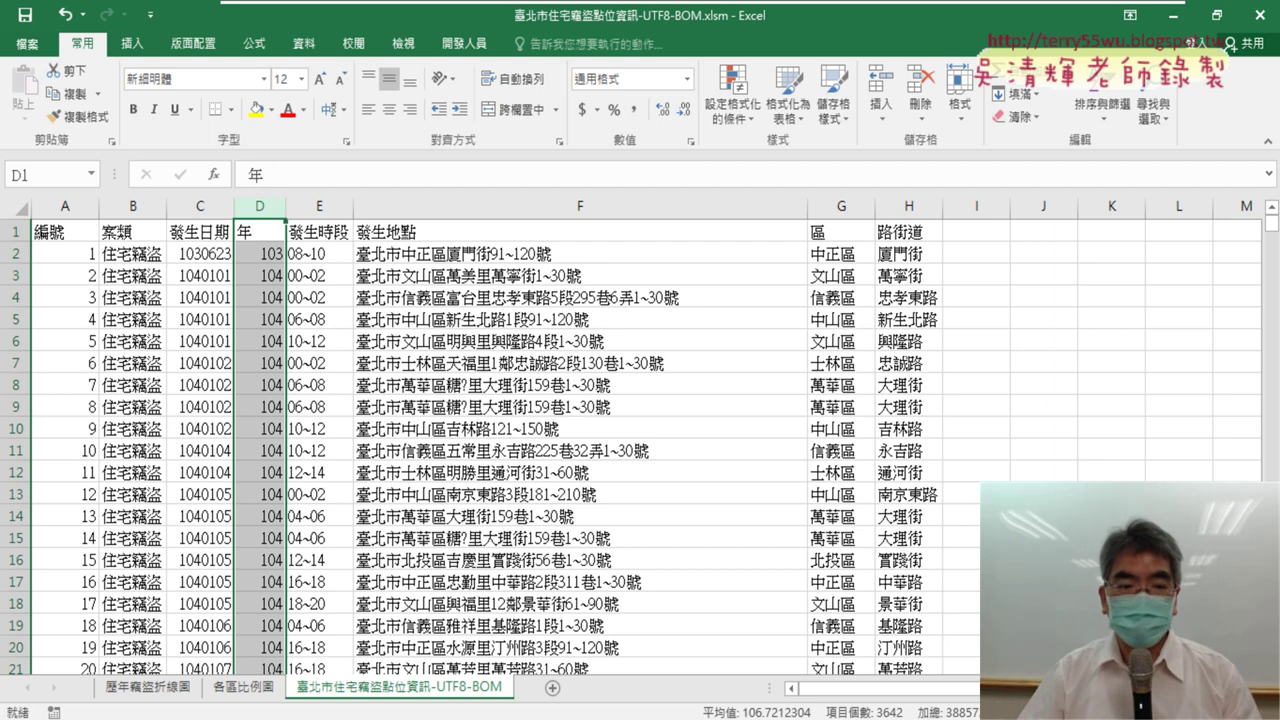
{"action": "left_click", "coordinate": [141, 690]}
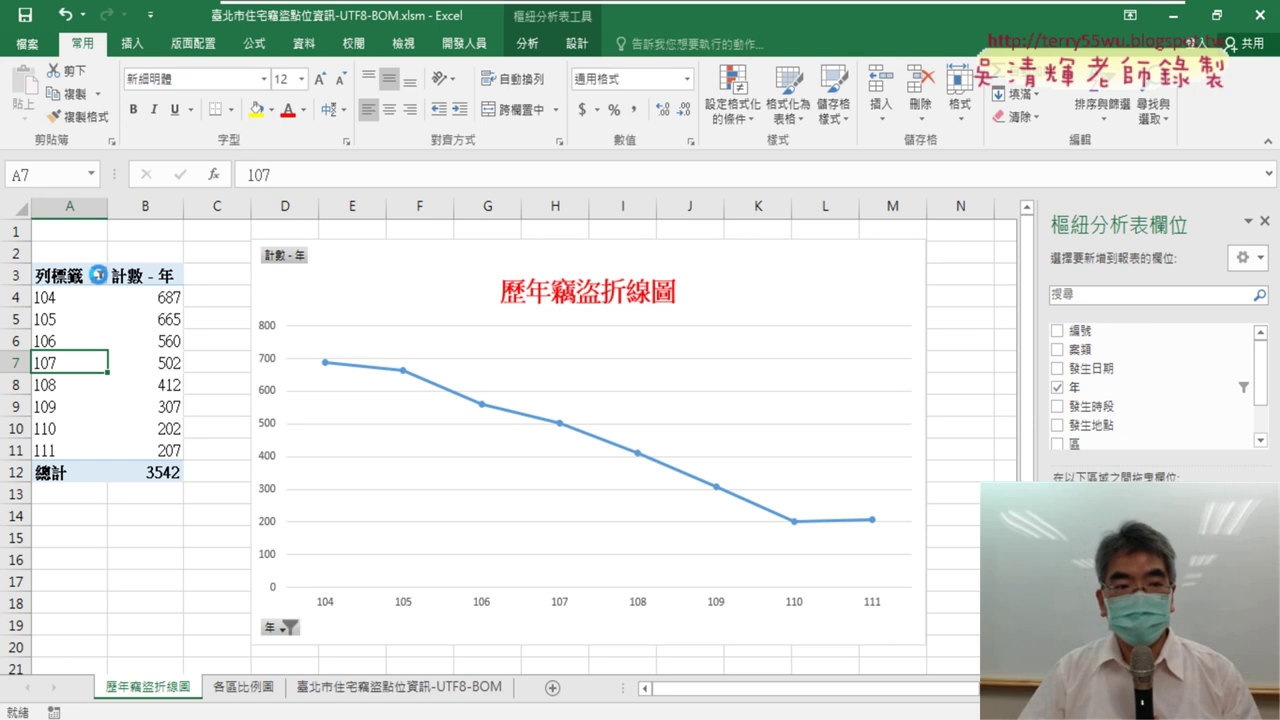
Review the pivot's year filter without changes, then select the yearly counts and show the 分析 options
{"action": "left_click", "coordinate": [99, 276]}
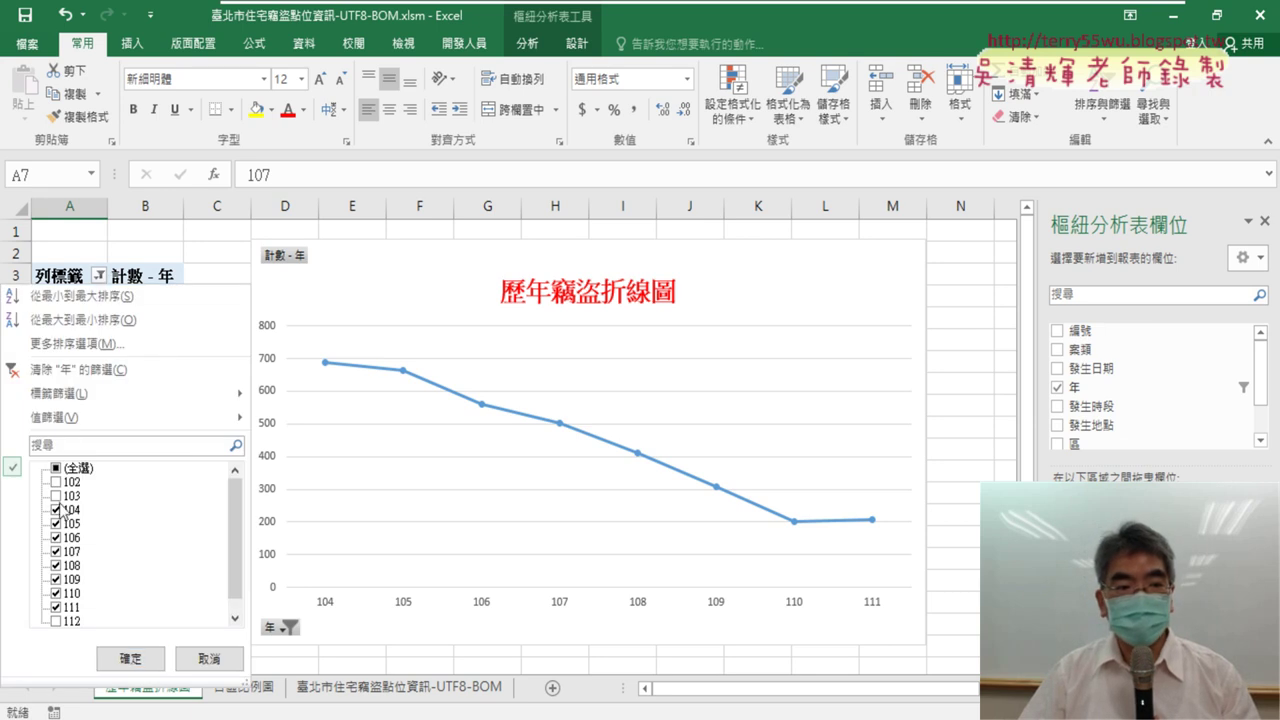
{"action": "left_click", "coordinate": [53, 621]}
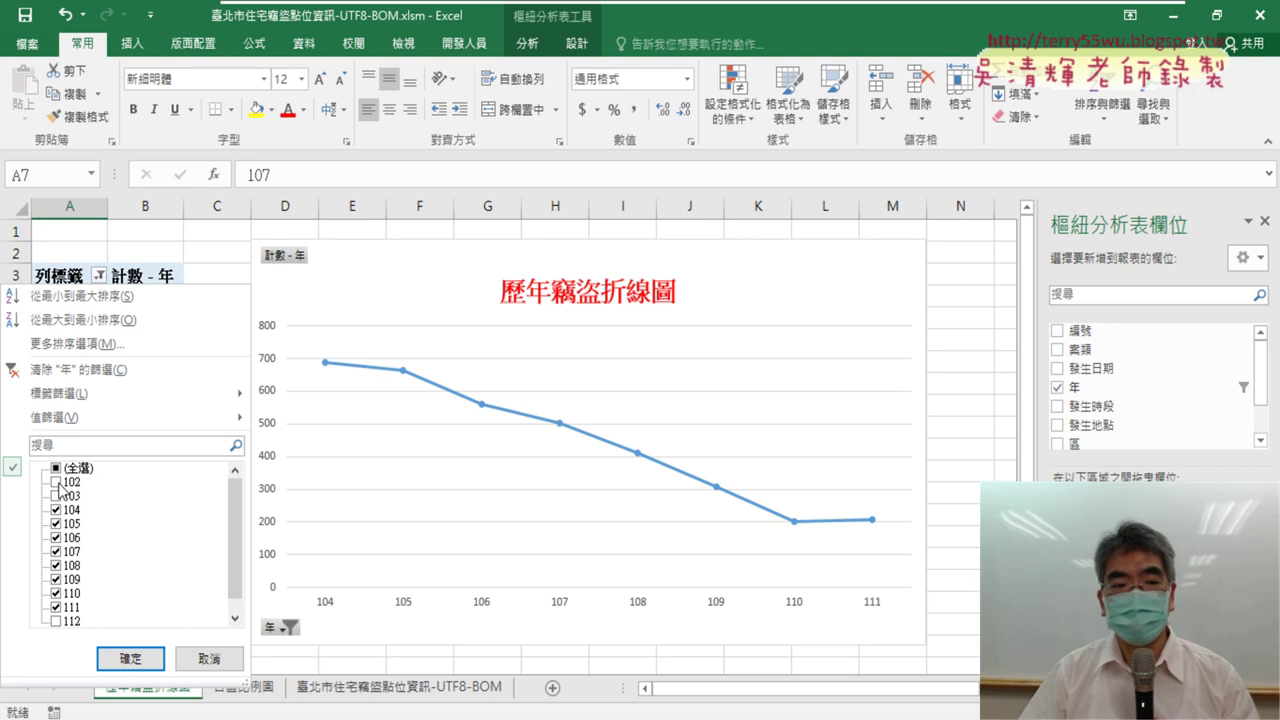
{"action": "left_click", "coordinate": [207, 658]}
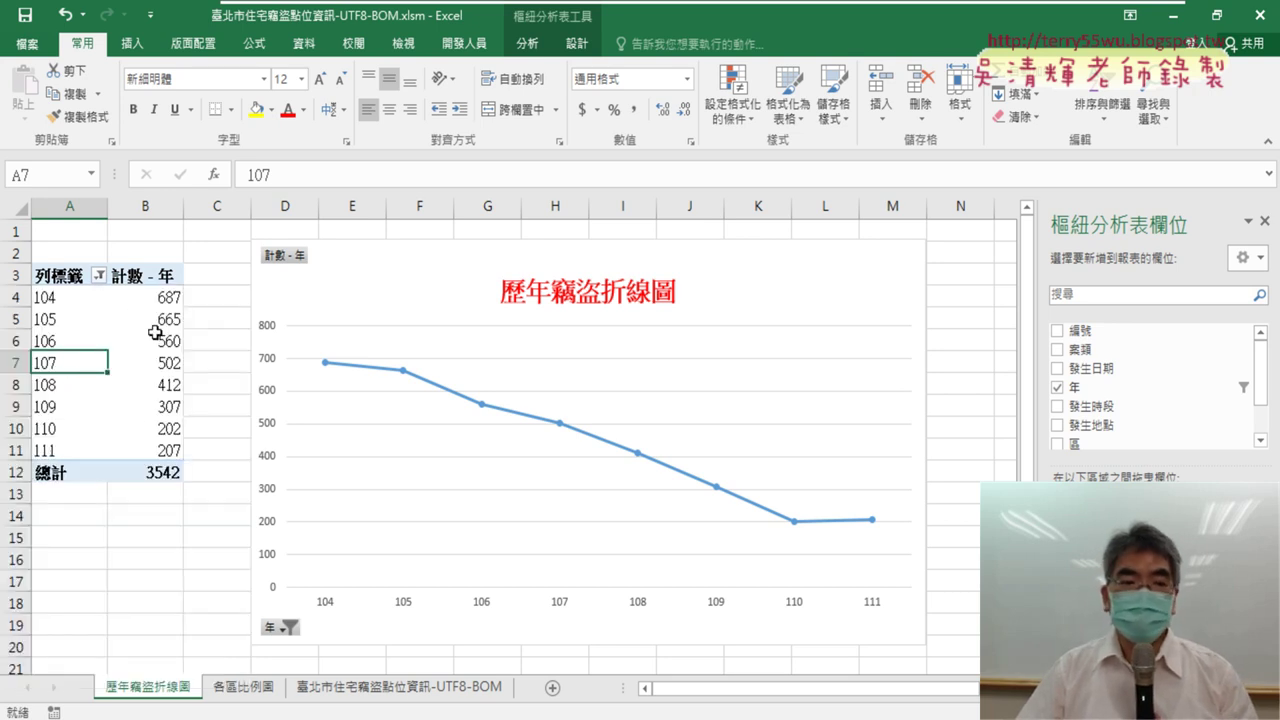
{"action": "left_click_drag", "start_coordinate": [163, 297], "coordinate": [97, 455]}
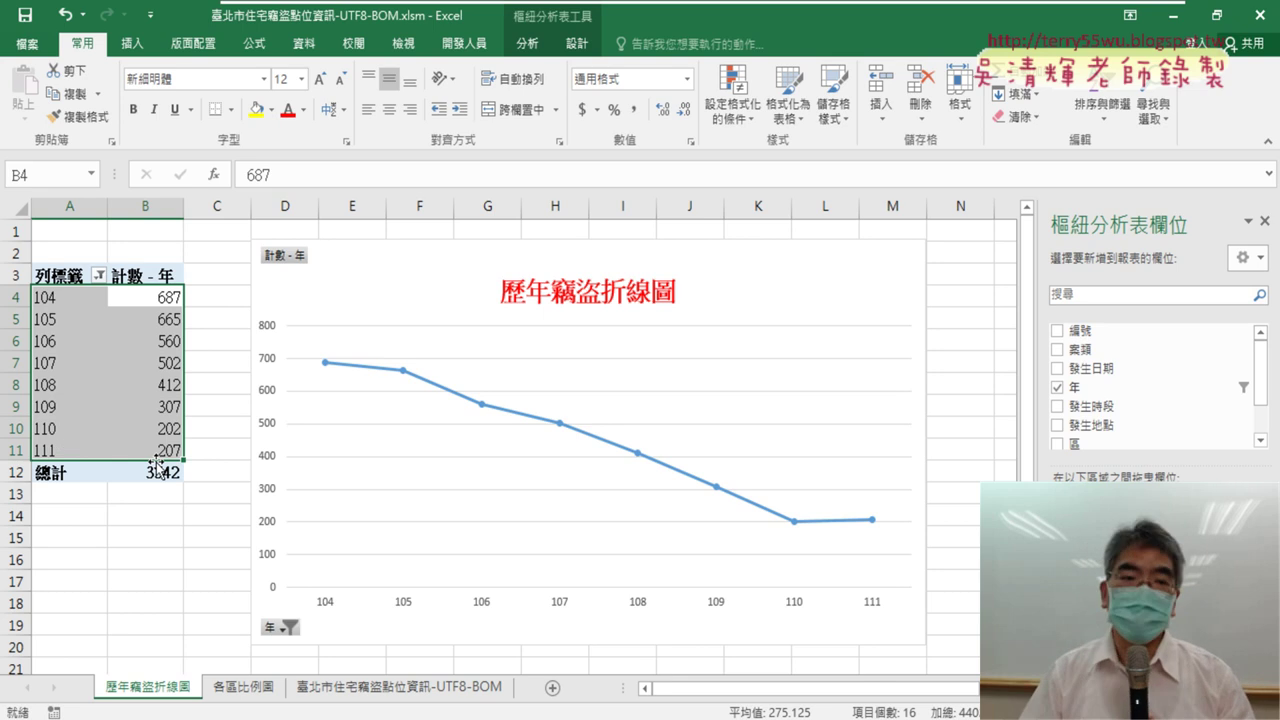
{"action": "left_click", "coordinate": [539, 48]}
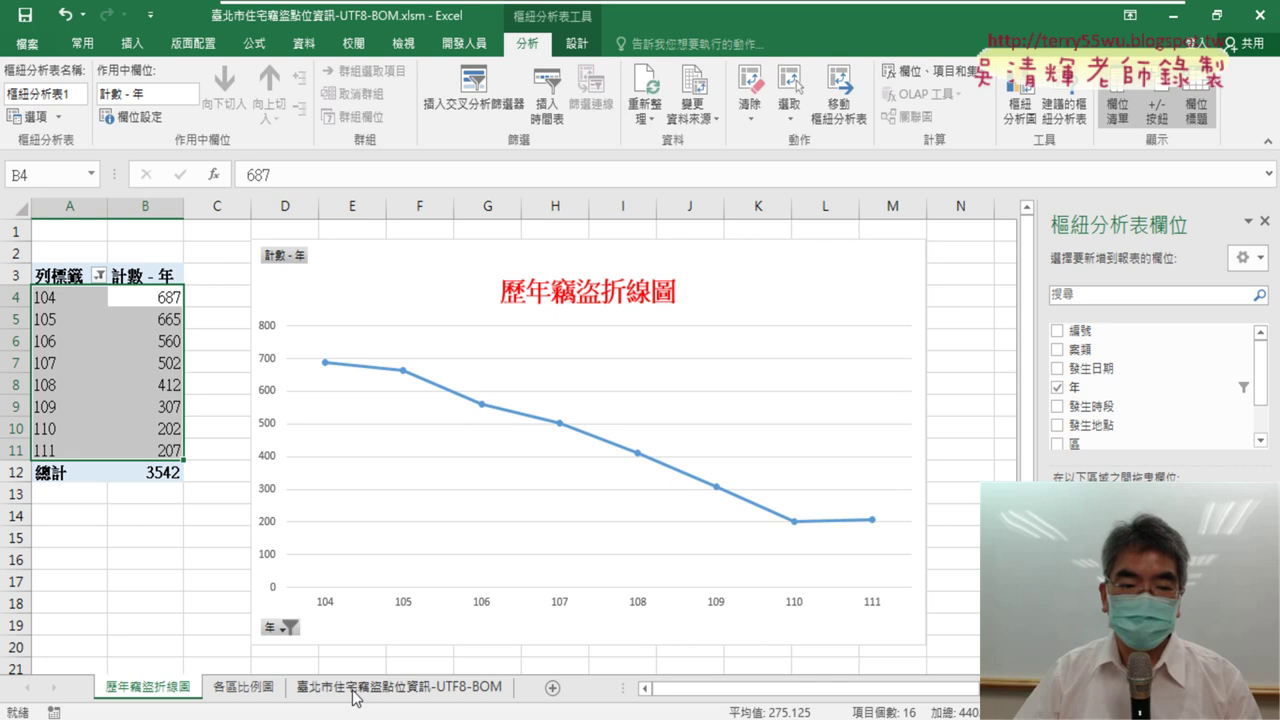
On the burglary data sheet, select district column G, then switch to the 各區比例圖 sheet
{"action": "left_click", "coordinate": [385, 690]}
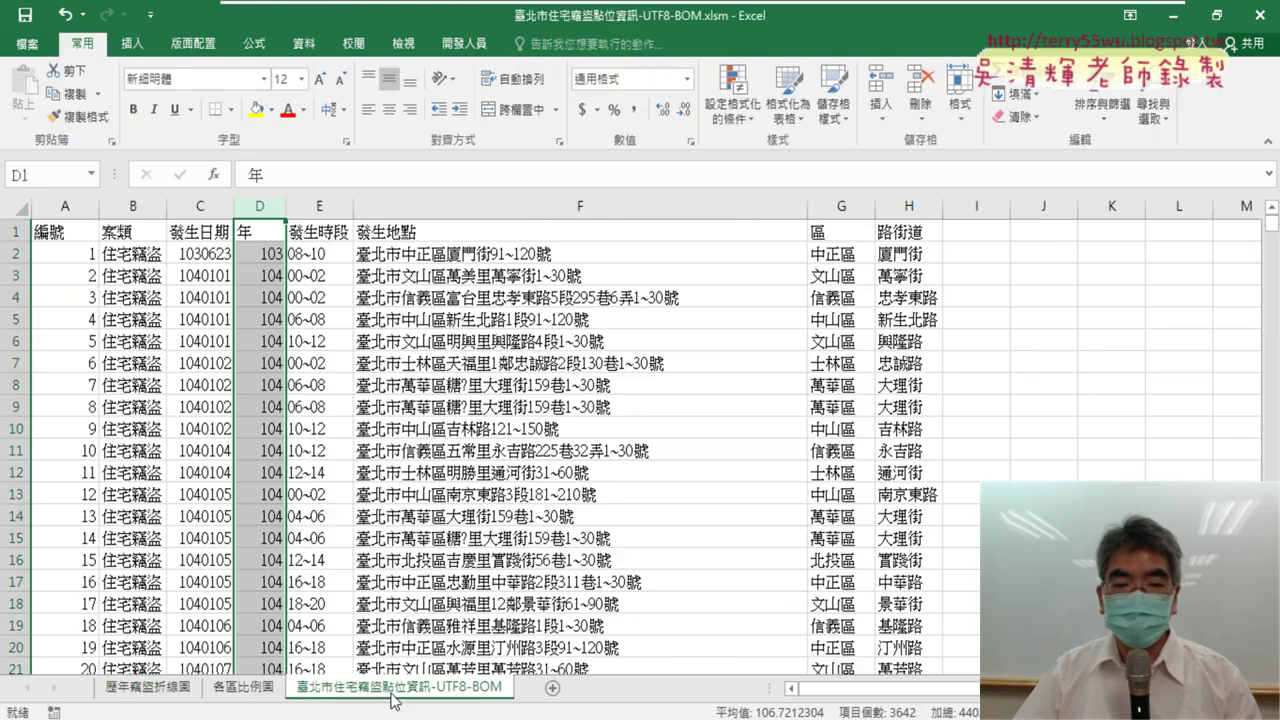
{"action": "left_click", "coordinate": [835, 205]}
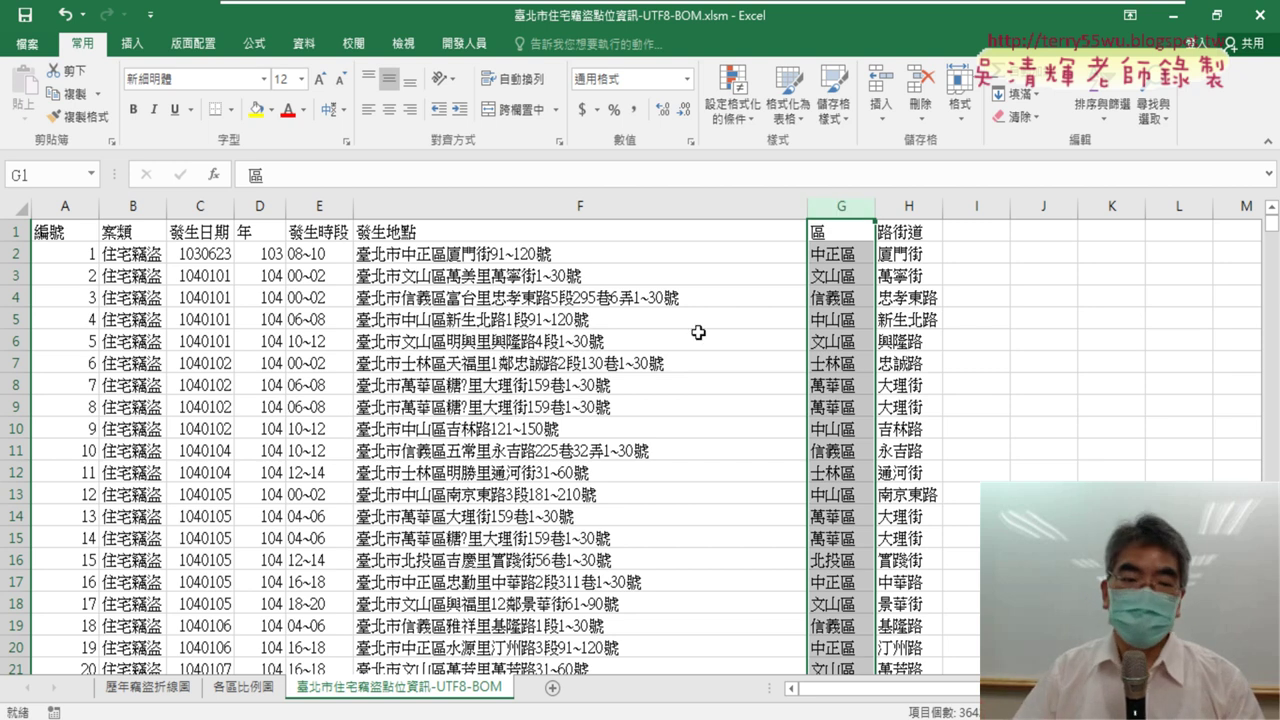
{"action": "left_click", "coordinate": [241, 688]}
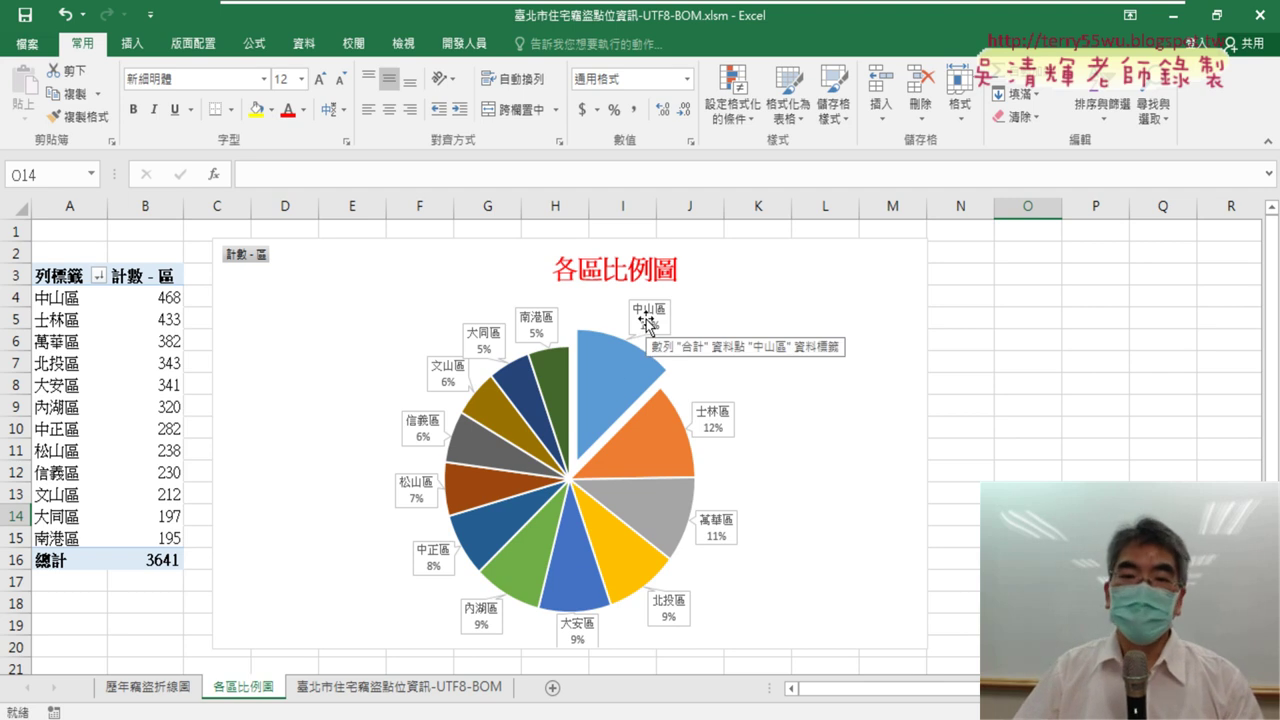
{"action": "mouse_move", "coordinate": [603, 373]}
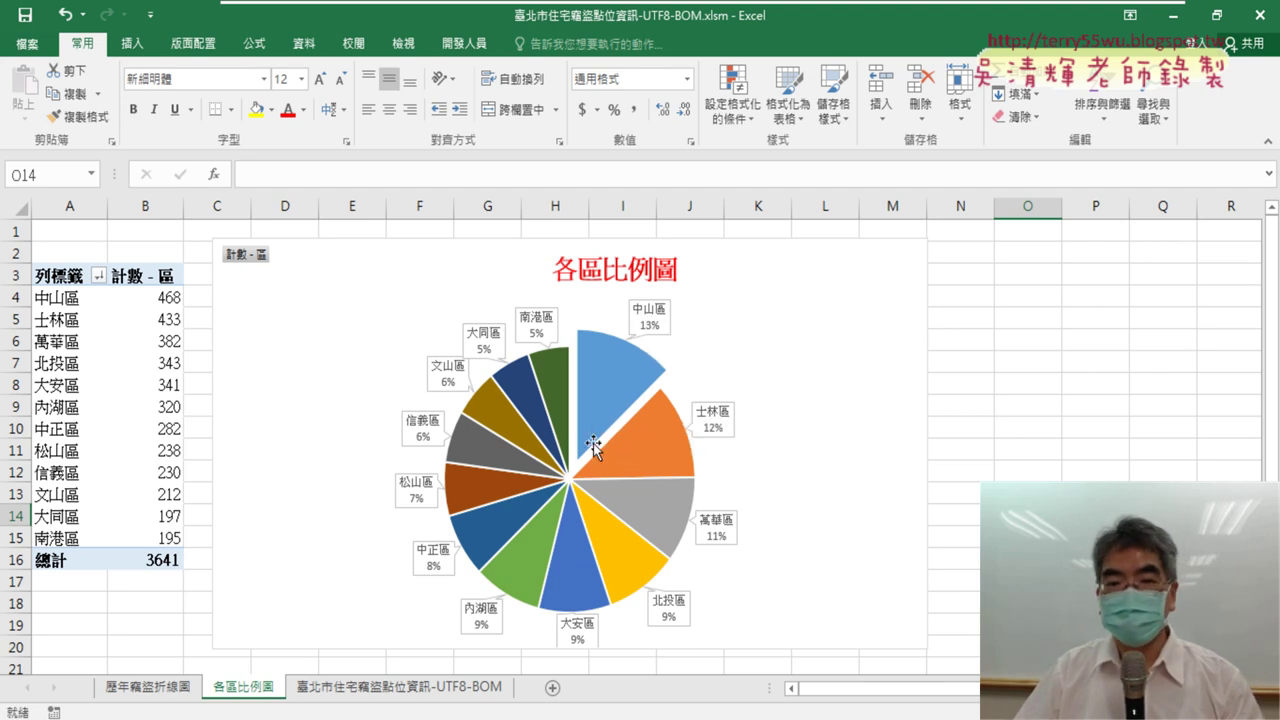
Select the 中山區 13% slice of the district pie chart and pull it out, then deselect the chart
{"action": "left_click", "coordinate": [615, 374]}
{"action": "left_click", "coordinate": [613, 374]}
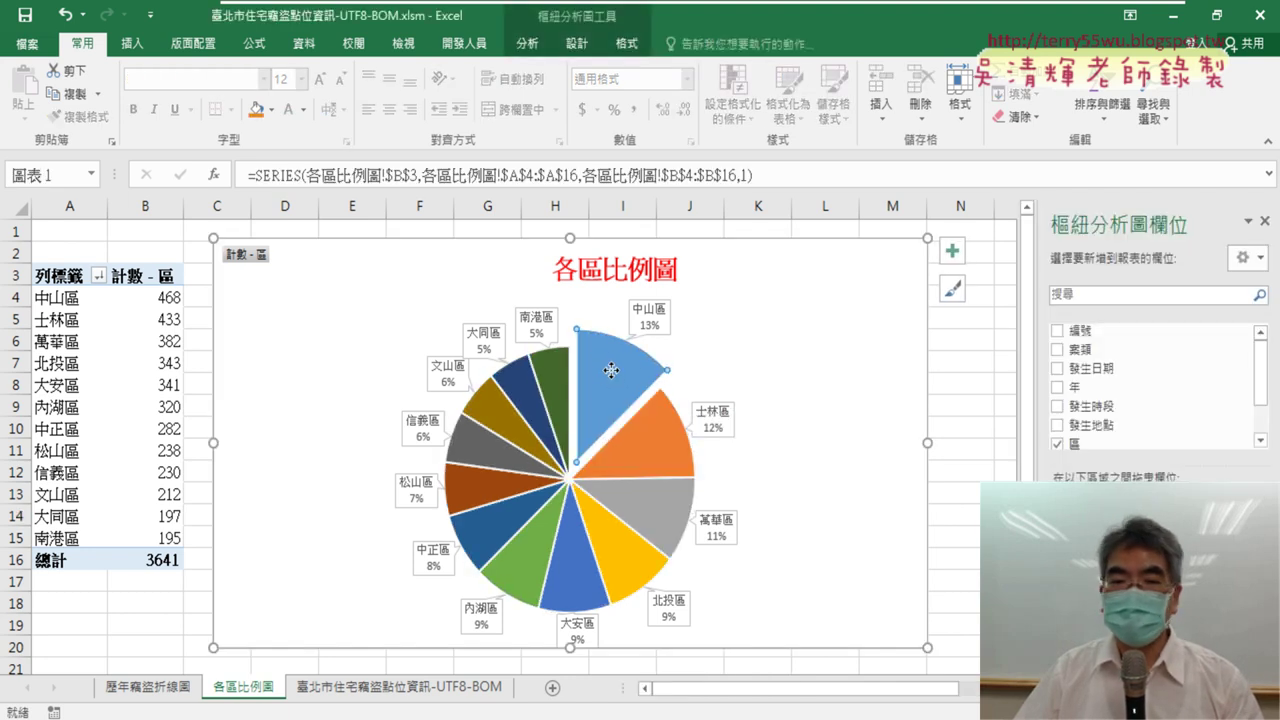
{"action": "mouse_move", "coordinate": [611, 370]}
{"action": "left_mouse_down"}
{"action": "mouse_move", "coordinate": [597, 407]}
{"action": "mouse_move", "coordinate": [622, 372]}
{"action": "left_mouse_up"}
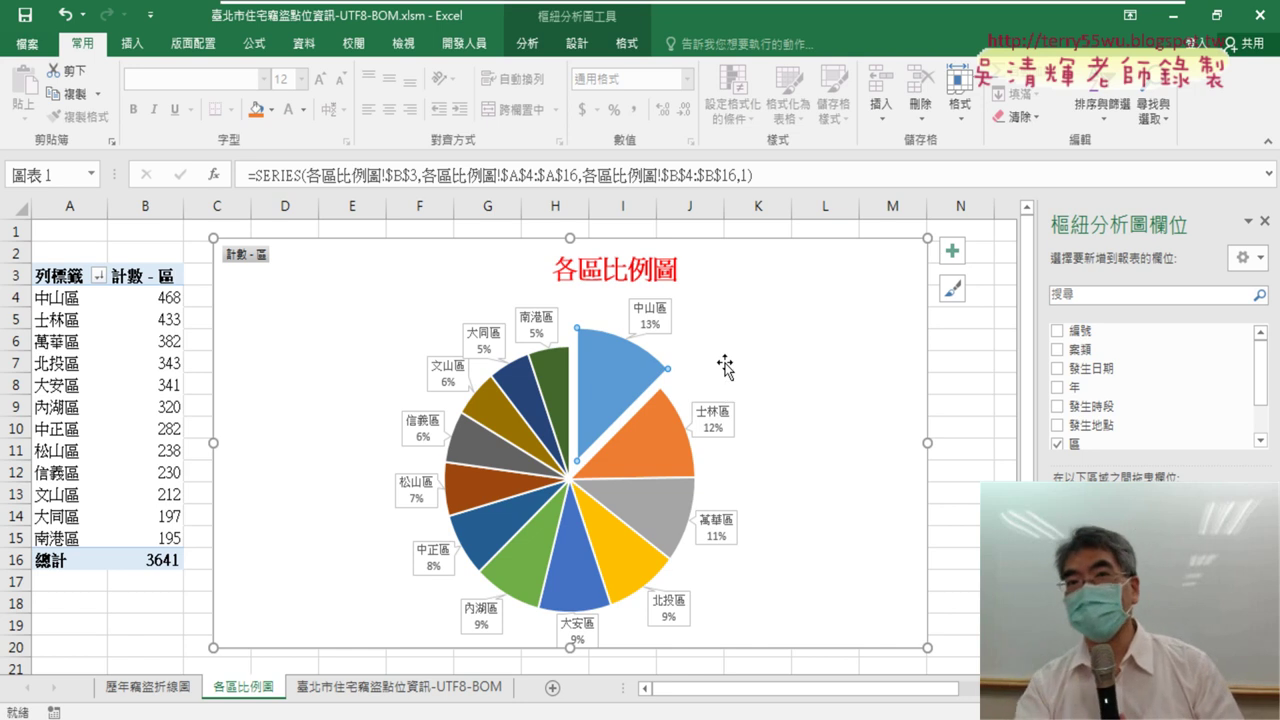
{"action": "left_click", "coordinate": [962, 448]}
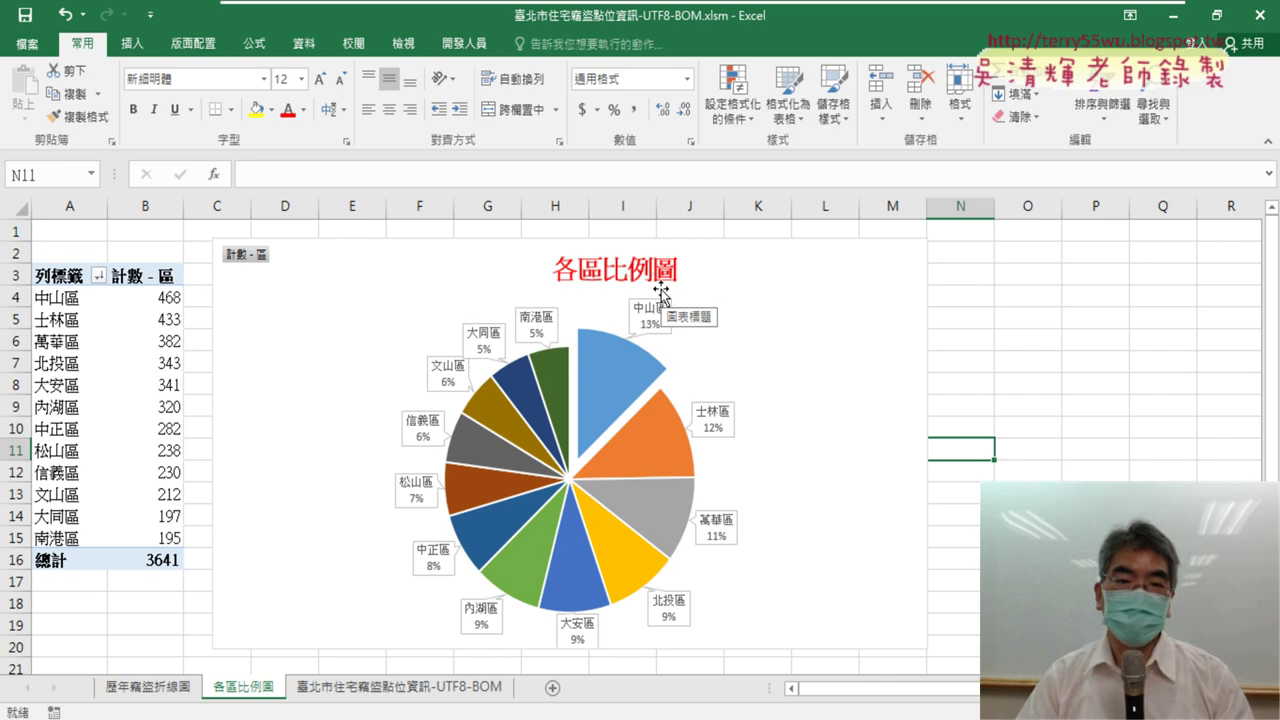
{"action": "left_click", "coordinate": [104, 389]}
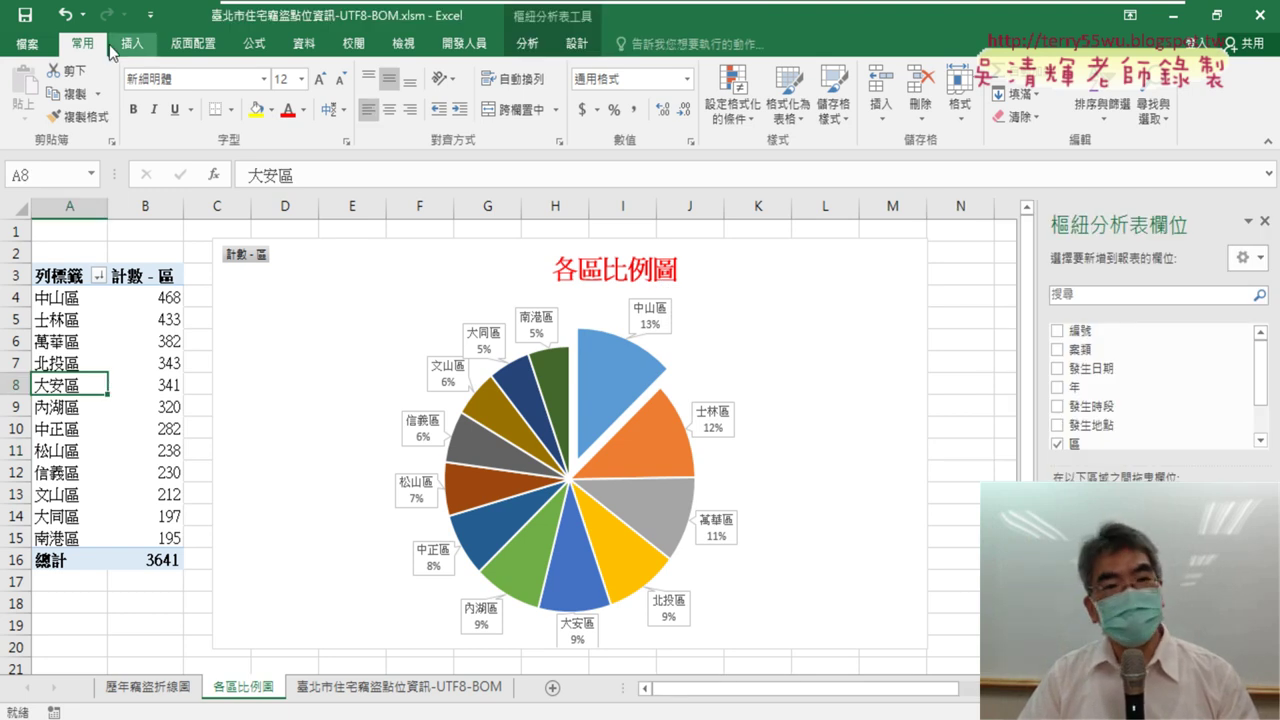
{"action": "scroll", "coordinate": [1150, 430], "scroll_direction": "down", "scroll_amount": 2}
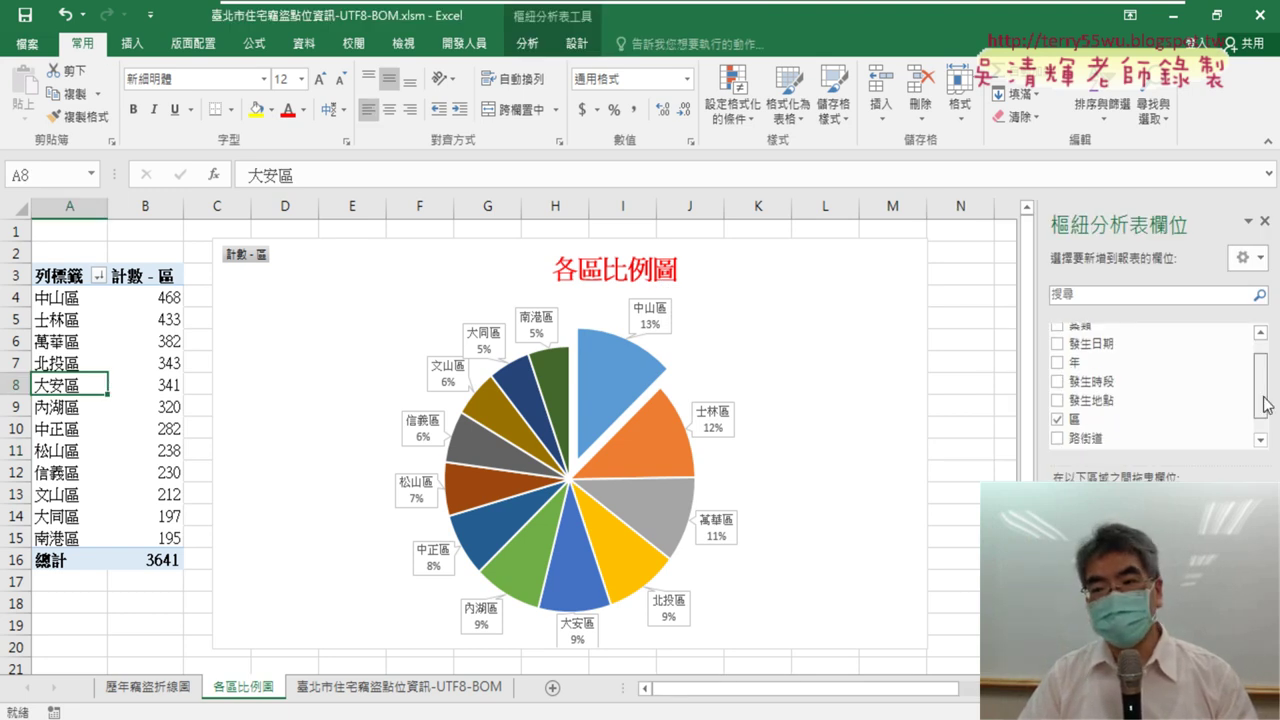
{"action": "scroll", "coordinate": [1148, 436], "scroll_direction": "down", "scroll_amount": 1}
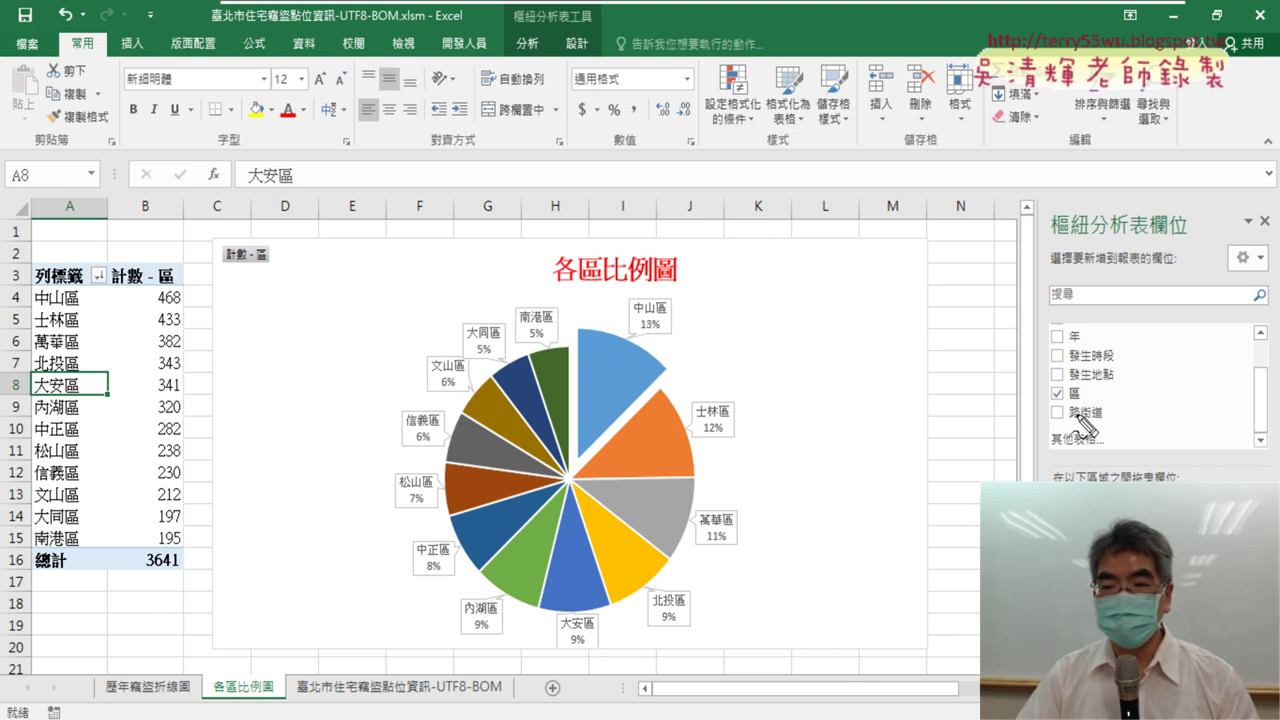
{"action": "left_click_drag", "start_coordinate": [1066, 430], "coordinate": [1058, 428]}
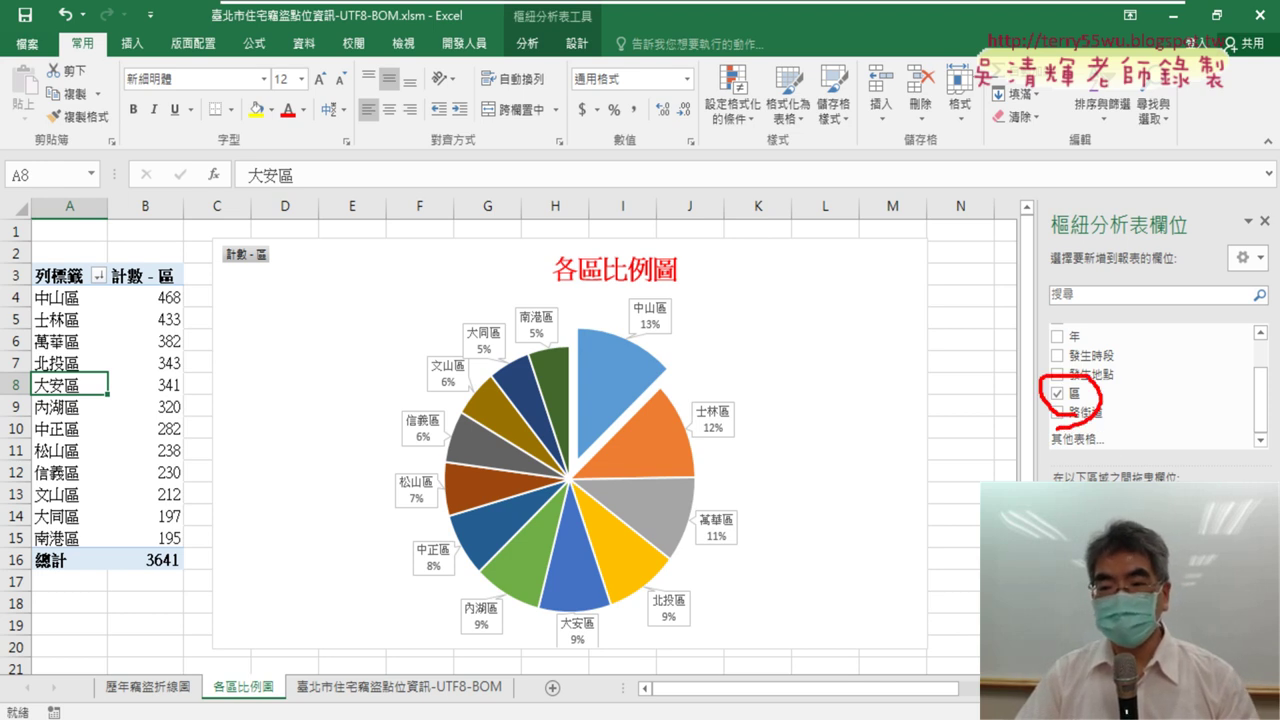
{"action": "left_click_drag", "start_coordinate": [1078, 414], "coordinate": [1078, 482]}
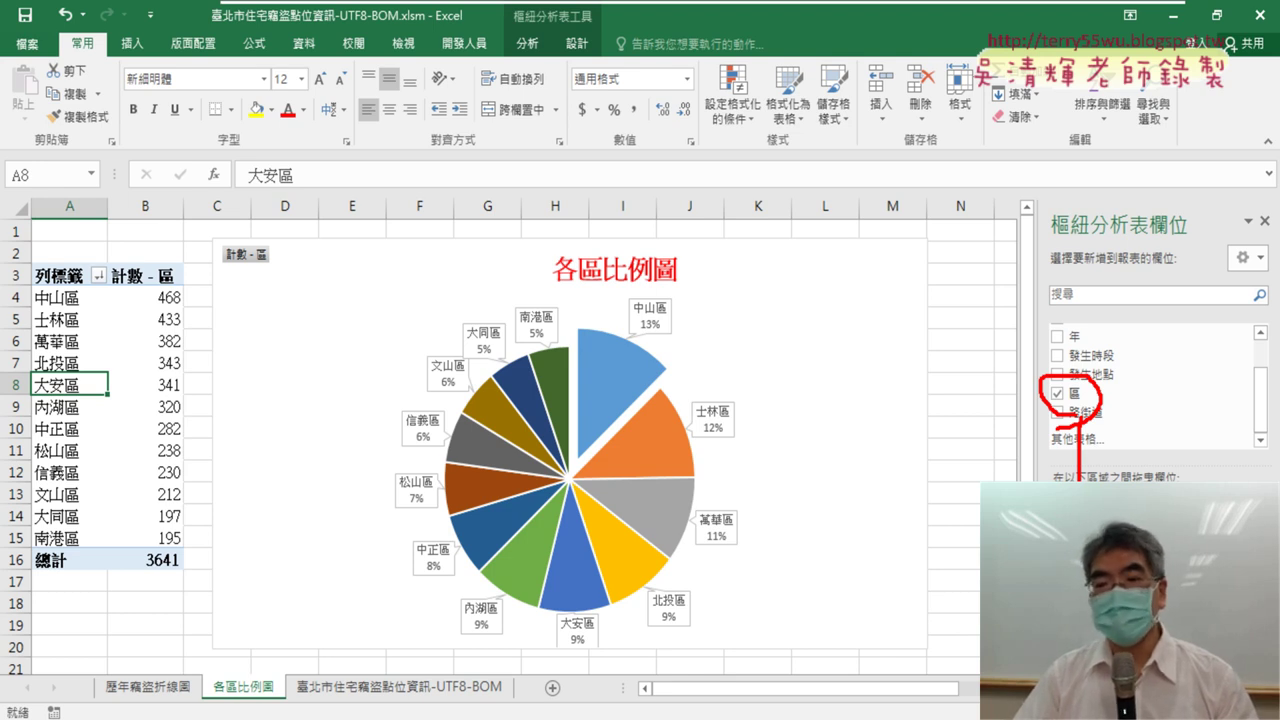
{"action": "left_click_drag", "start_coordinate": [1090, 410], "coordinate": [1150, 482]}
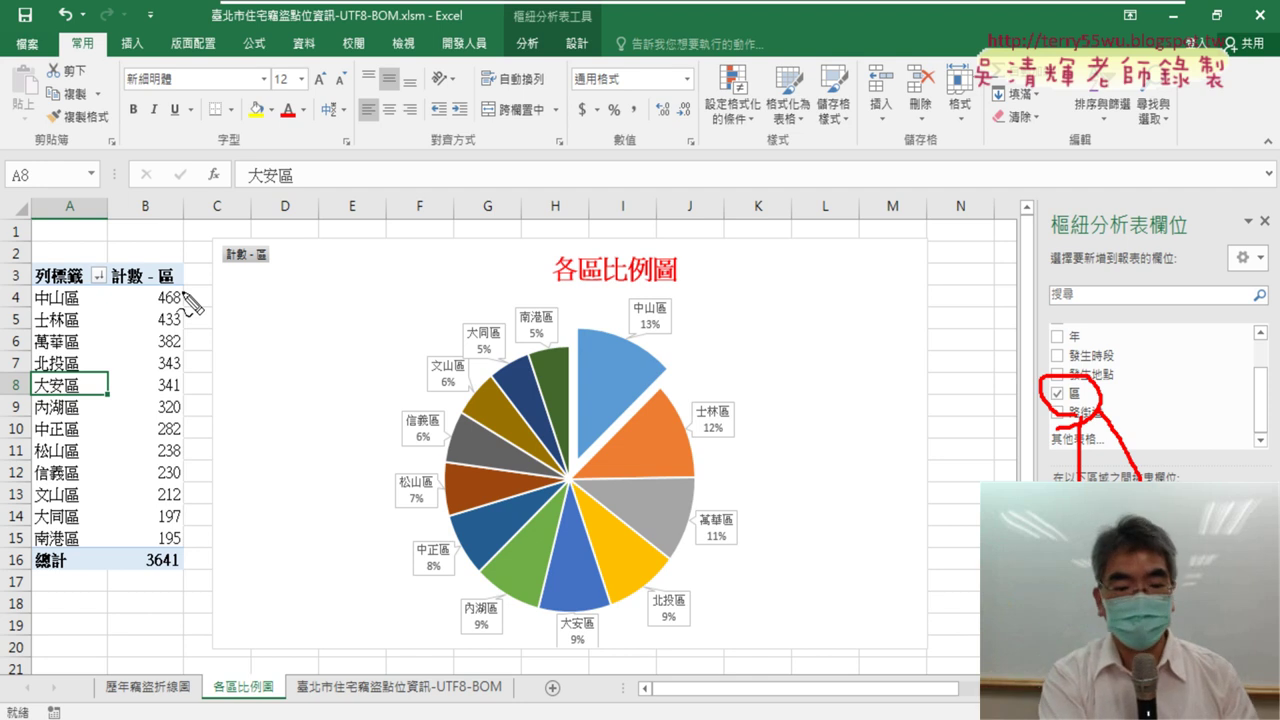
{"action": "key", "text": "Escape"}
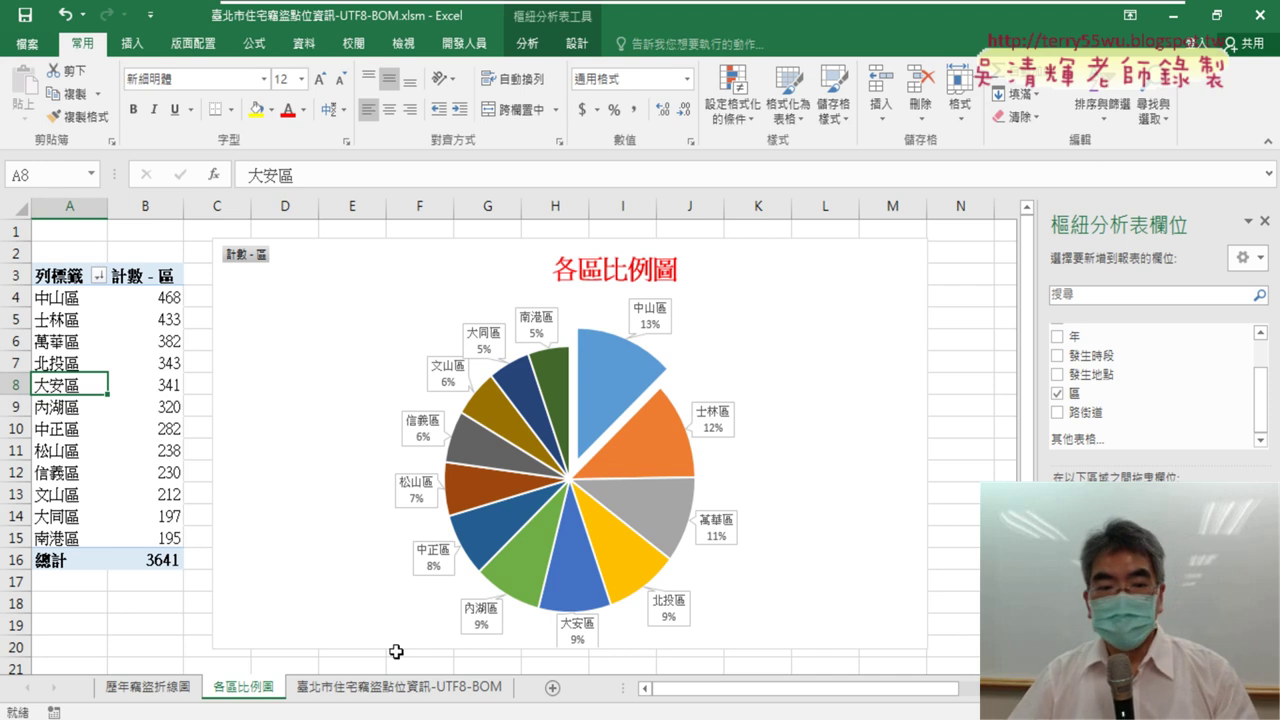
Glance at the 歷年竊盜折線圖 chart, return to 各區比例圖, and check the PivotTable Refresh options
{"action": "left_click", "coordinate": [142, 688]}
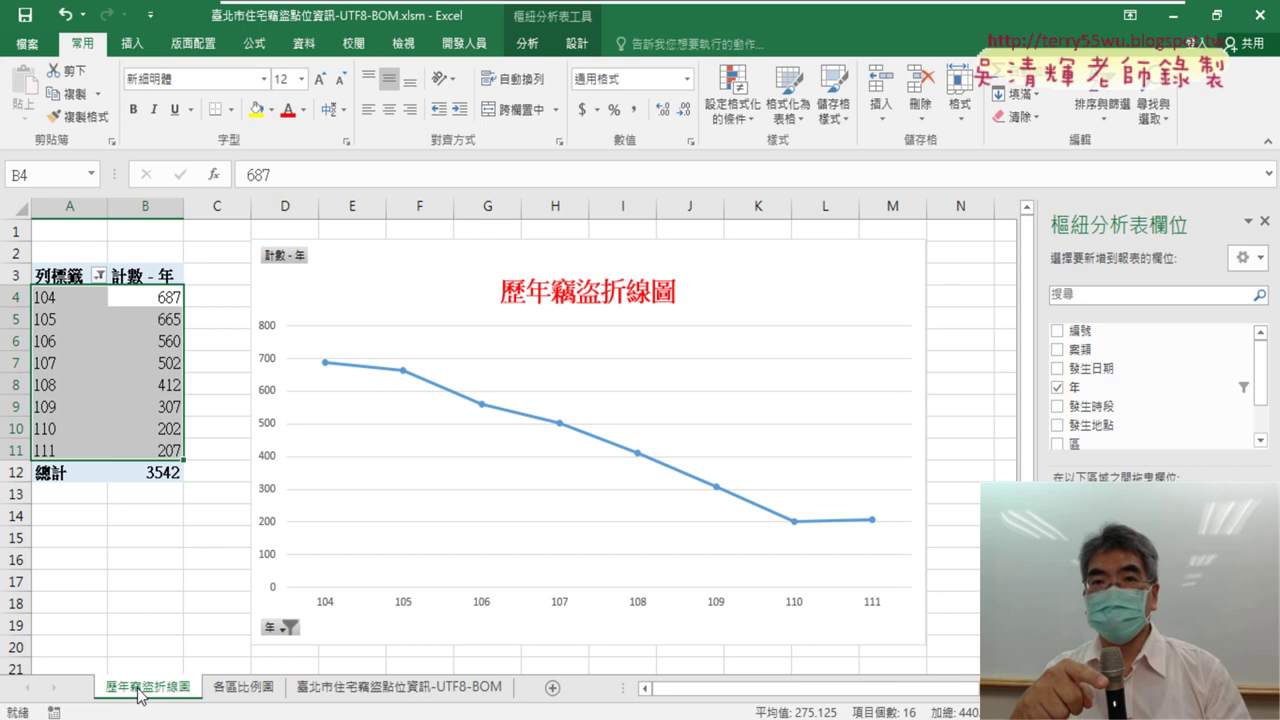
{"action": "left_click", "coordinate": [259, 690]}
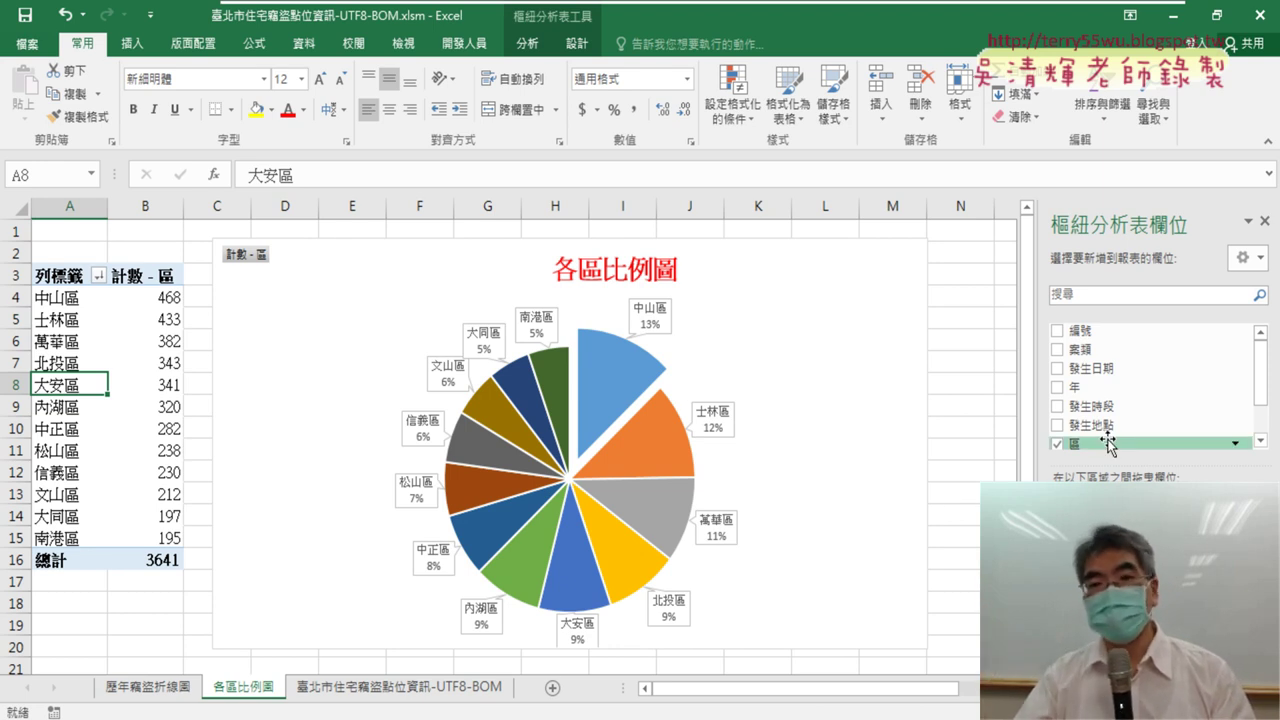
{"action": "left_click", "coordinate": [528, 45]}
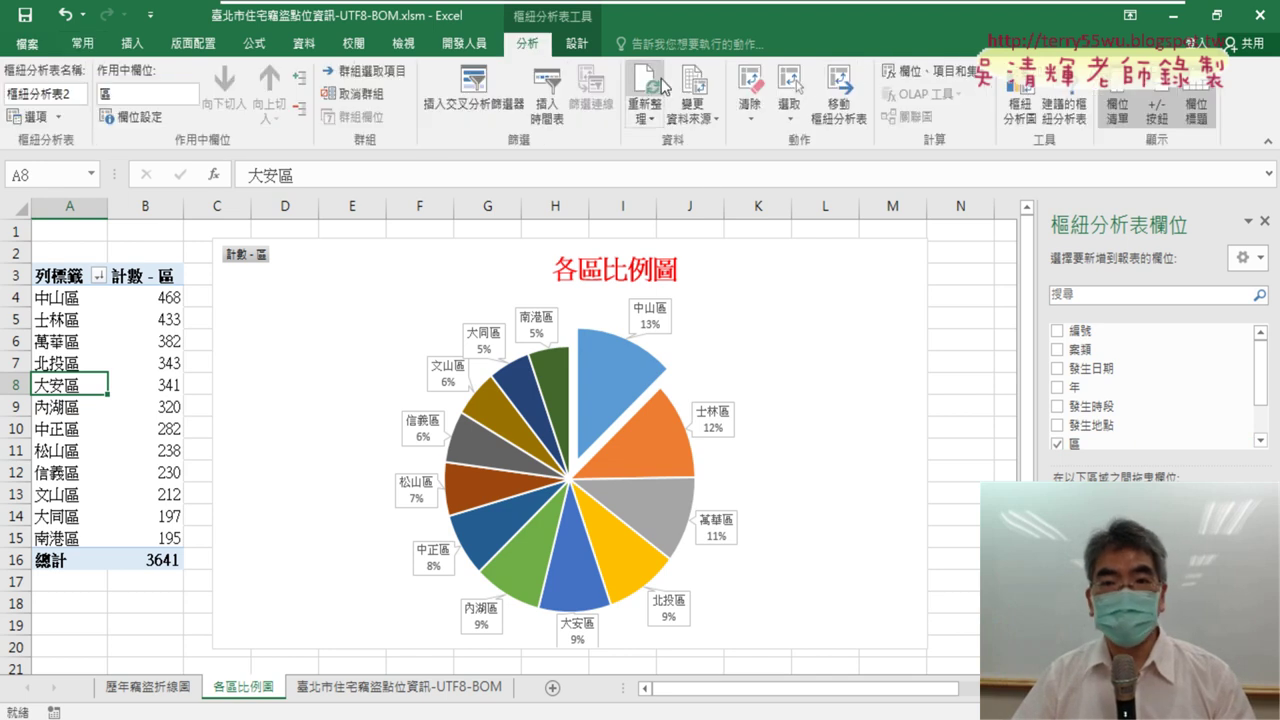
{"action": "left_click", "coordinate": [657, 120]}
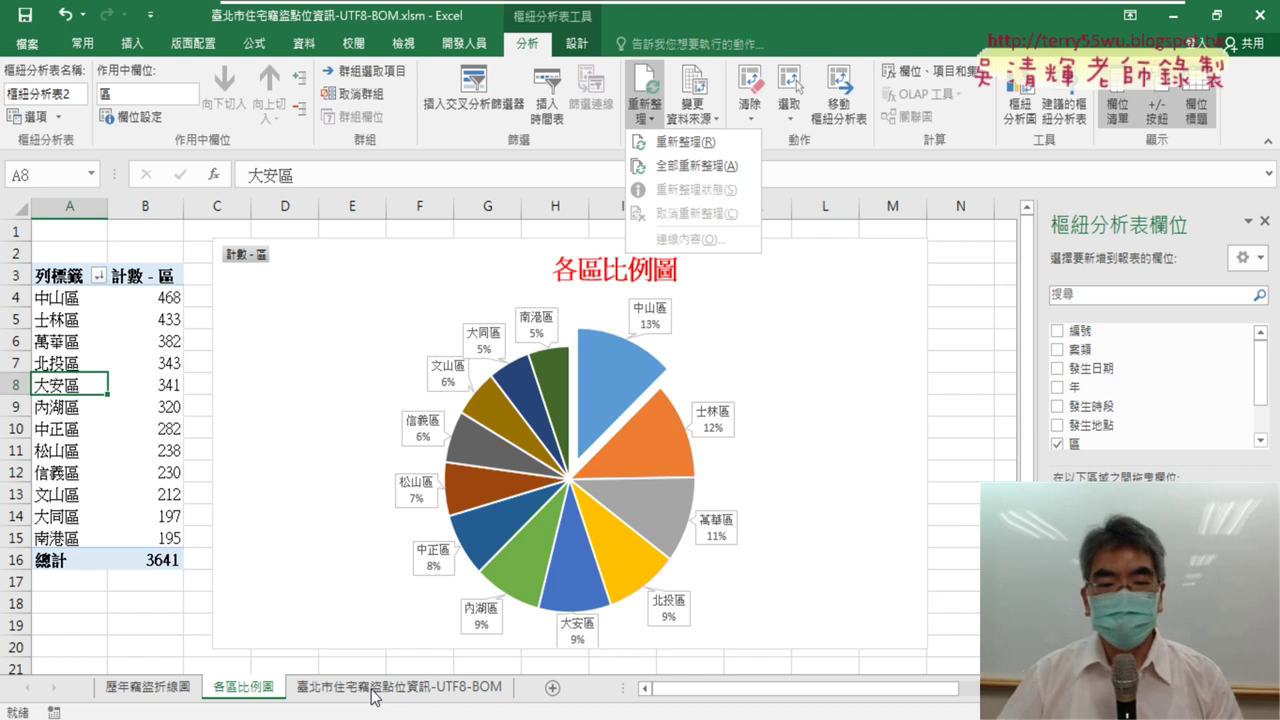
{"action": "left_click", "coordinate": [373, 697]}
On the data sheet, inspect the 路街道 street-name formula in H1, H4:H5 and H2
{"action": "left_click", "coordinate": [373, 697]}
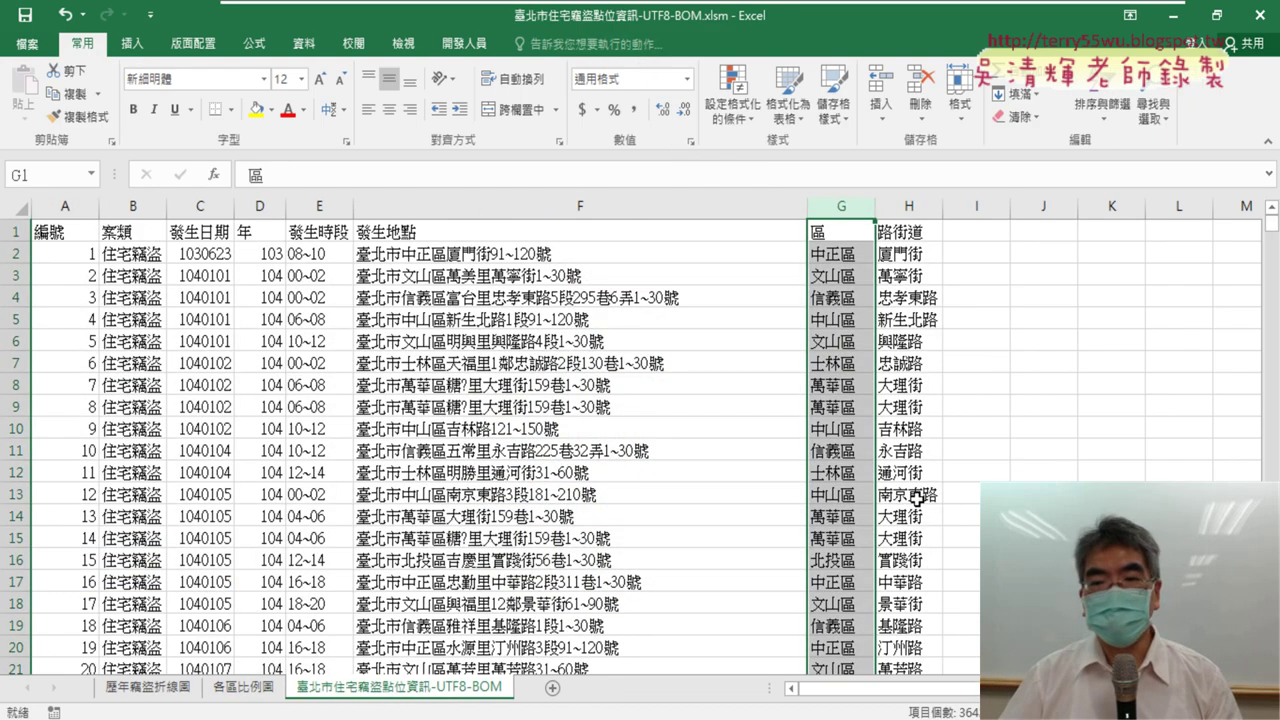
{"action": "left_click", "coordinate": [913, 231]}
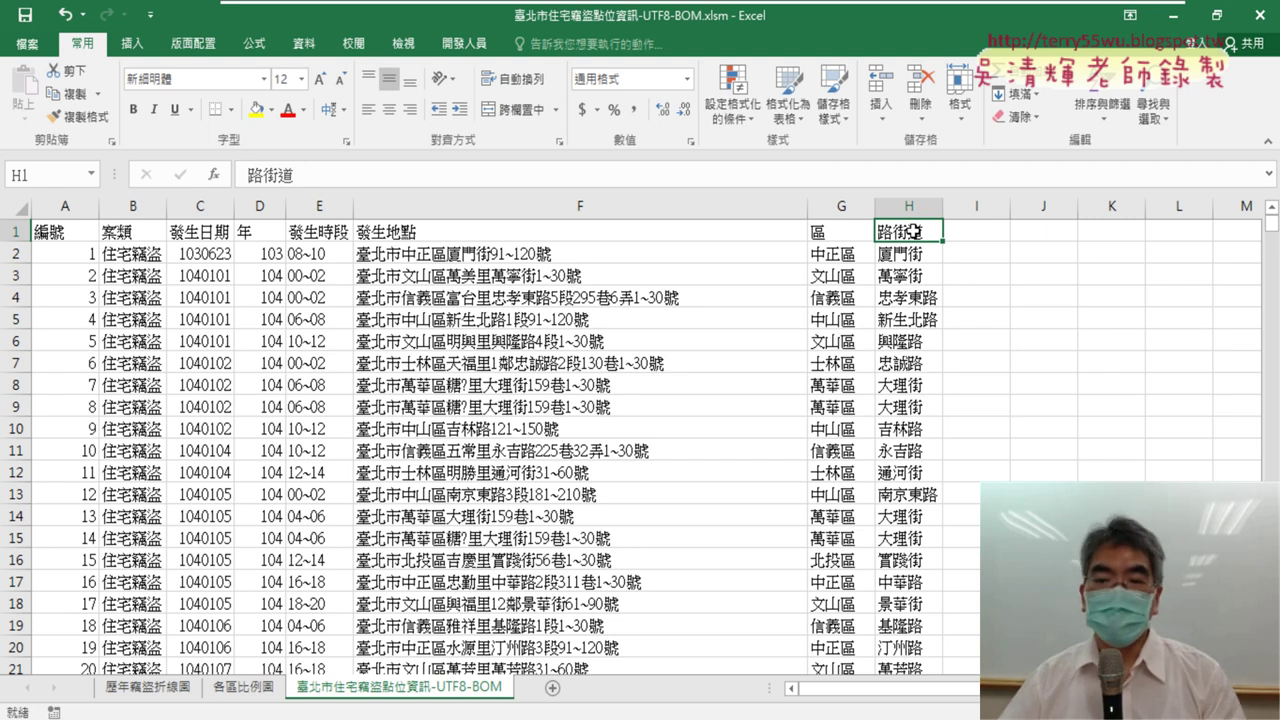
{"action": "left_click_drag", "start_coordinate": [925, 300], "coordinate": [925, 322]}
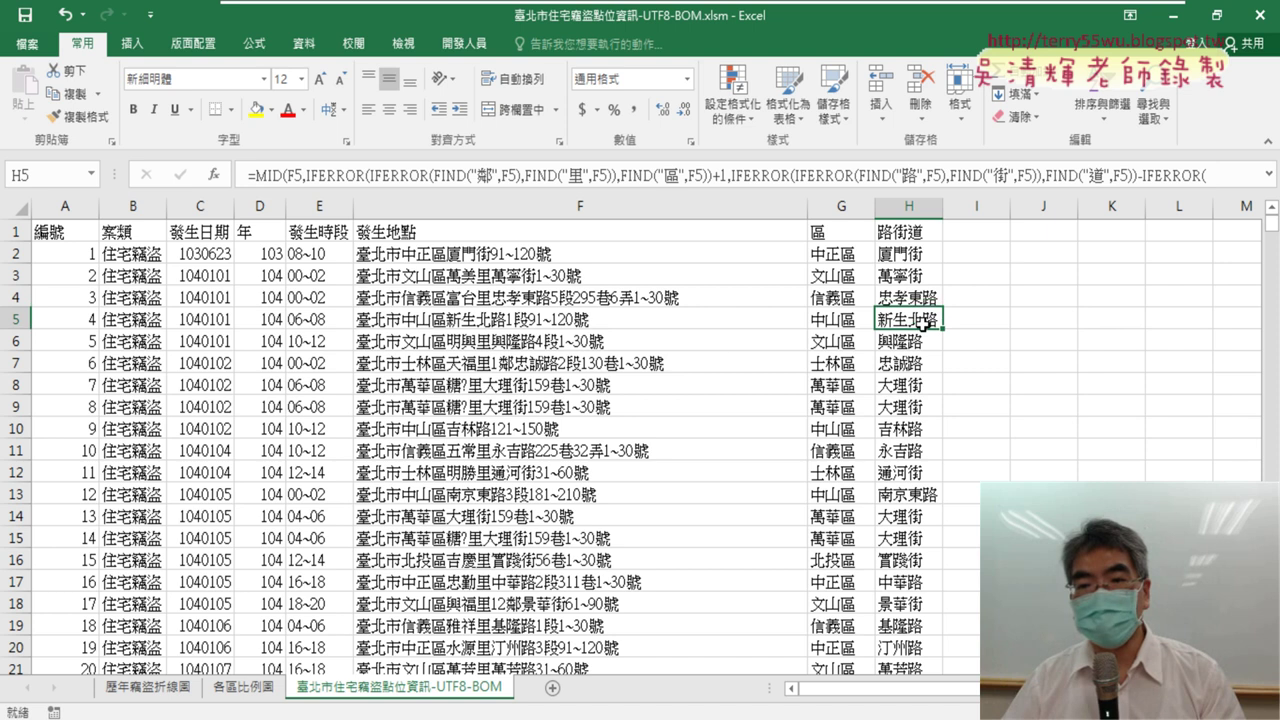
{"action": "left_click", "coordinate": [920, 321]}
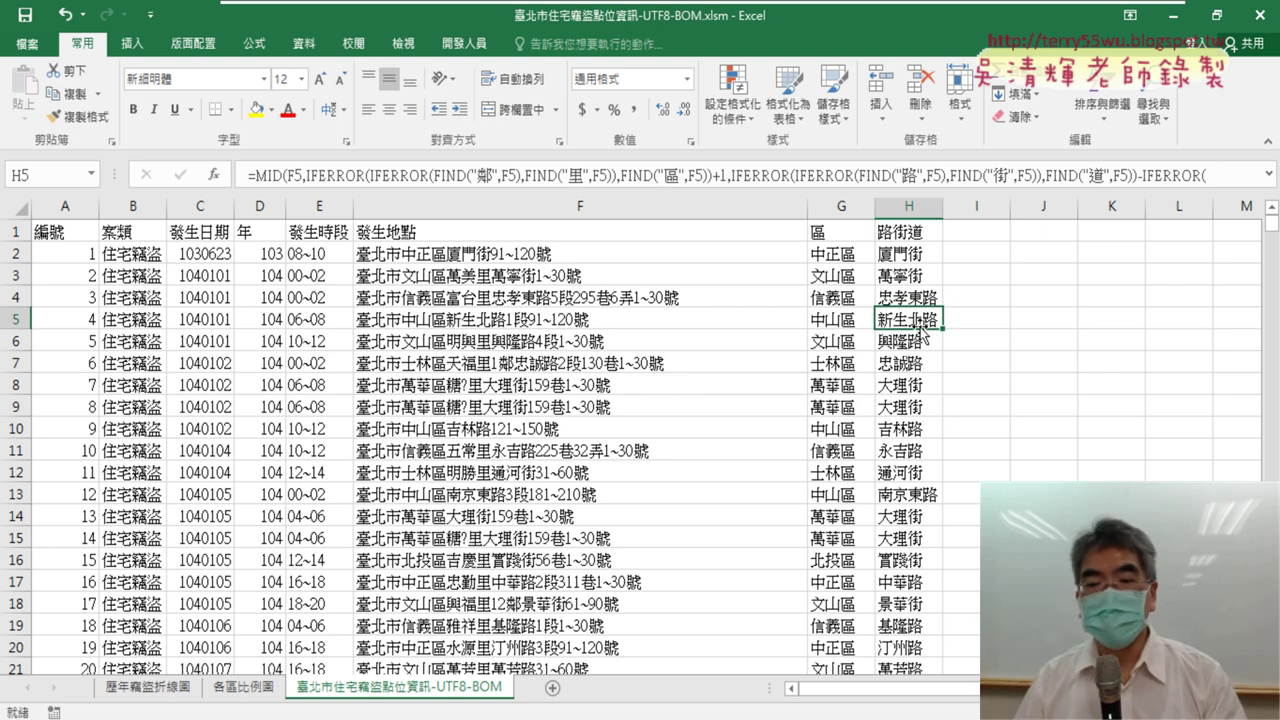
{"action": "left_click", "coordinate": [900, 256]}
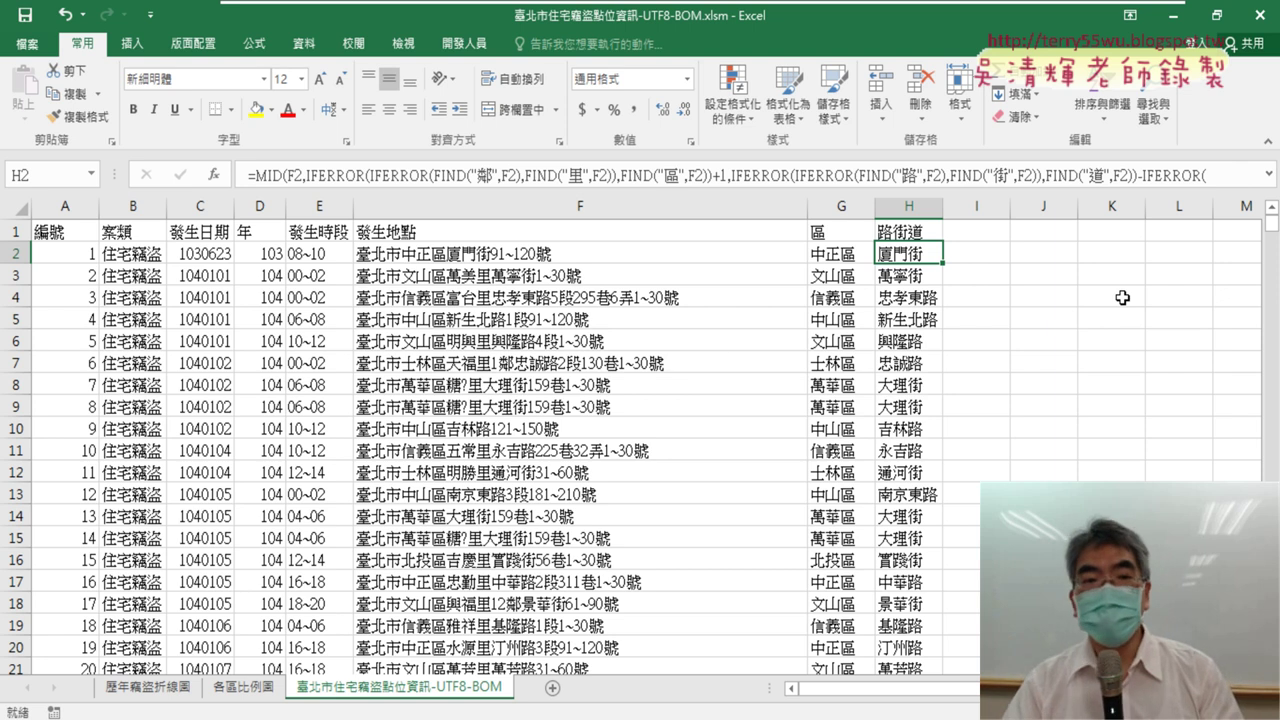
Inspect the inner FIND arguments for 鄰 in H2's formula, leaving the formula unchanged
{"action": "left_click", "coordinate": [456, 176]}
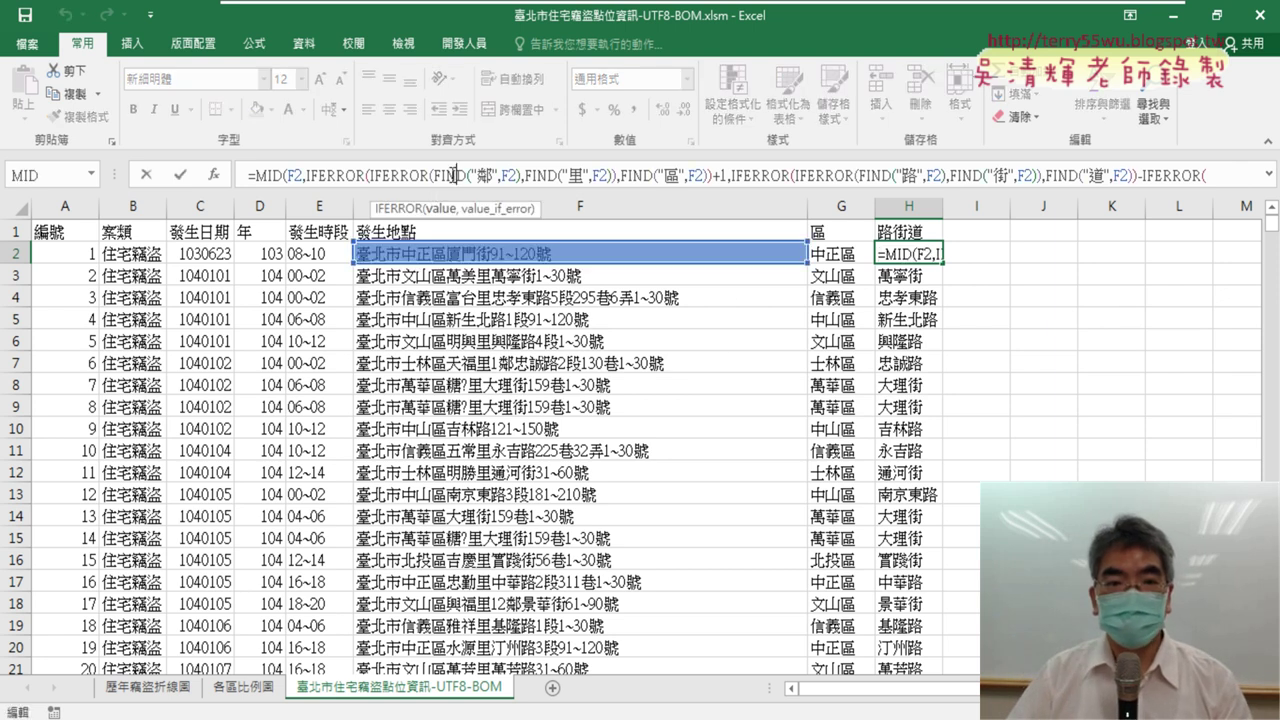
{"action": "left_click", "coordinate": [213, 175]}
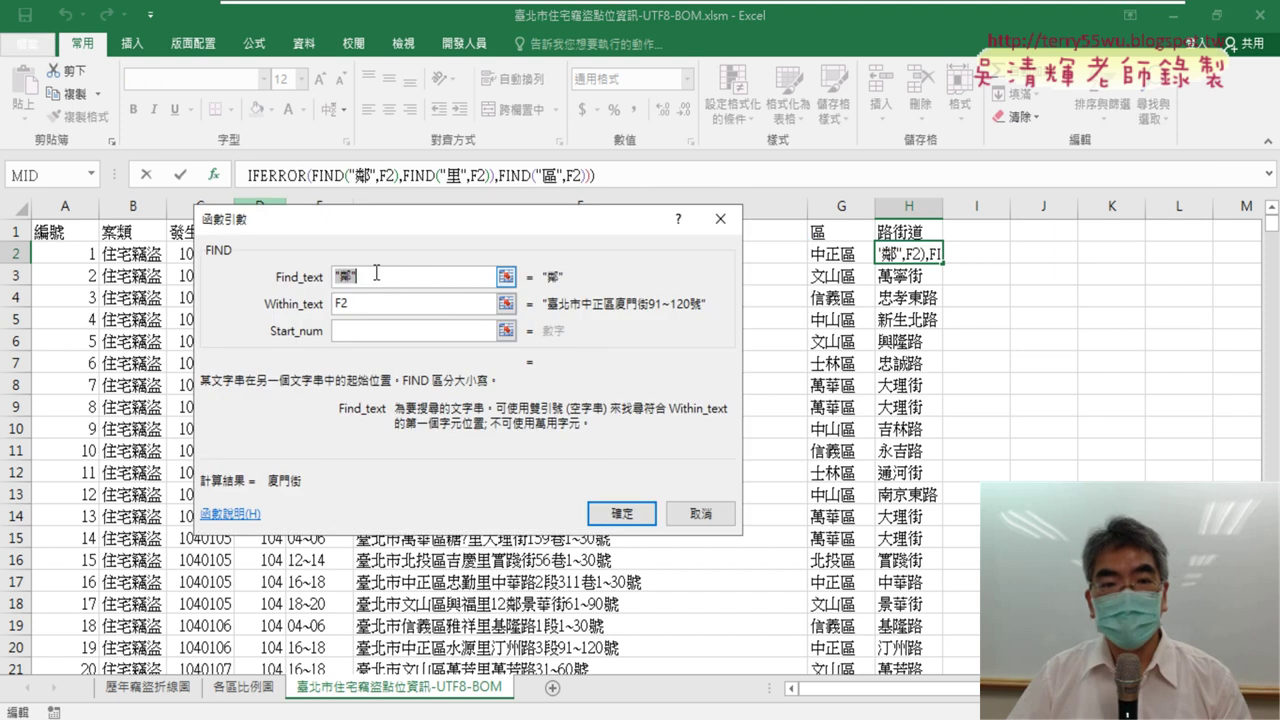
{"action": "left_click", "coordinate": [381, 279]}
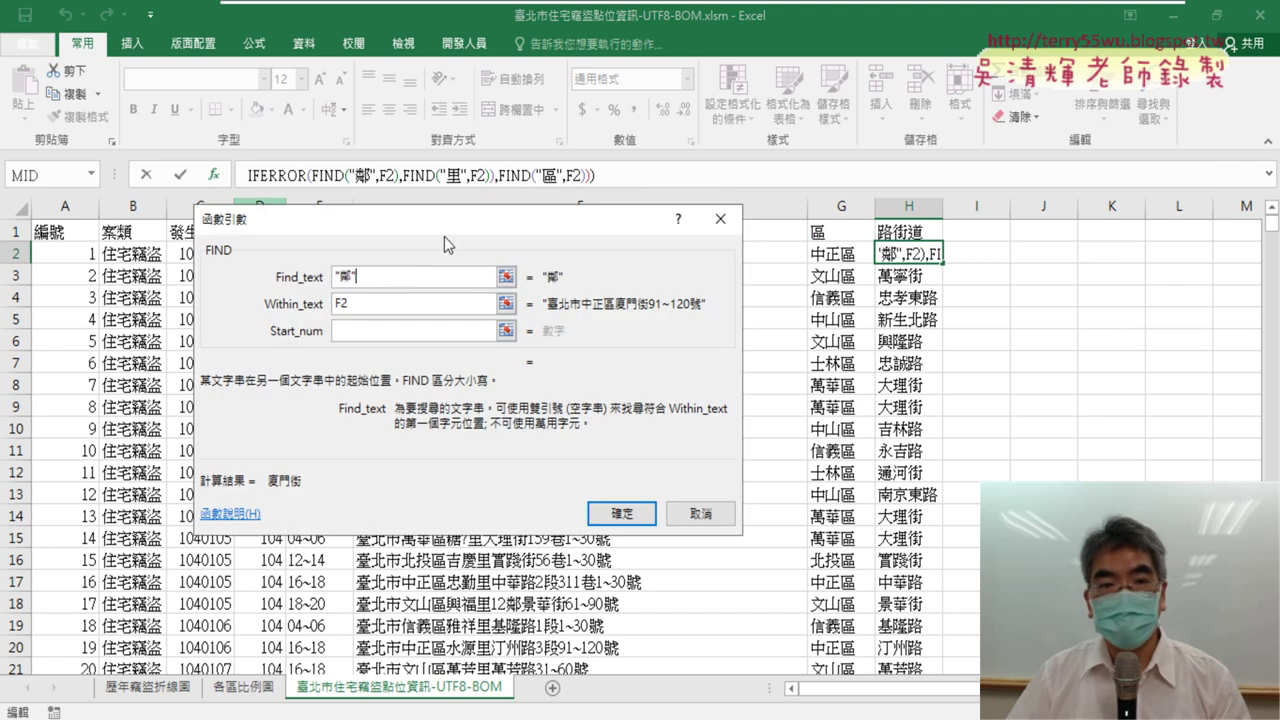
{"action": "left_click_drag", "start_coordinate": [444, 236], "coordinate": [474, 380]}
{"action": "key", "text": "BackSpace"}
{"action": "key", "text": "BackSpace"}
{"action": "key", "text": "BackSpace"}
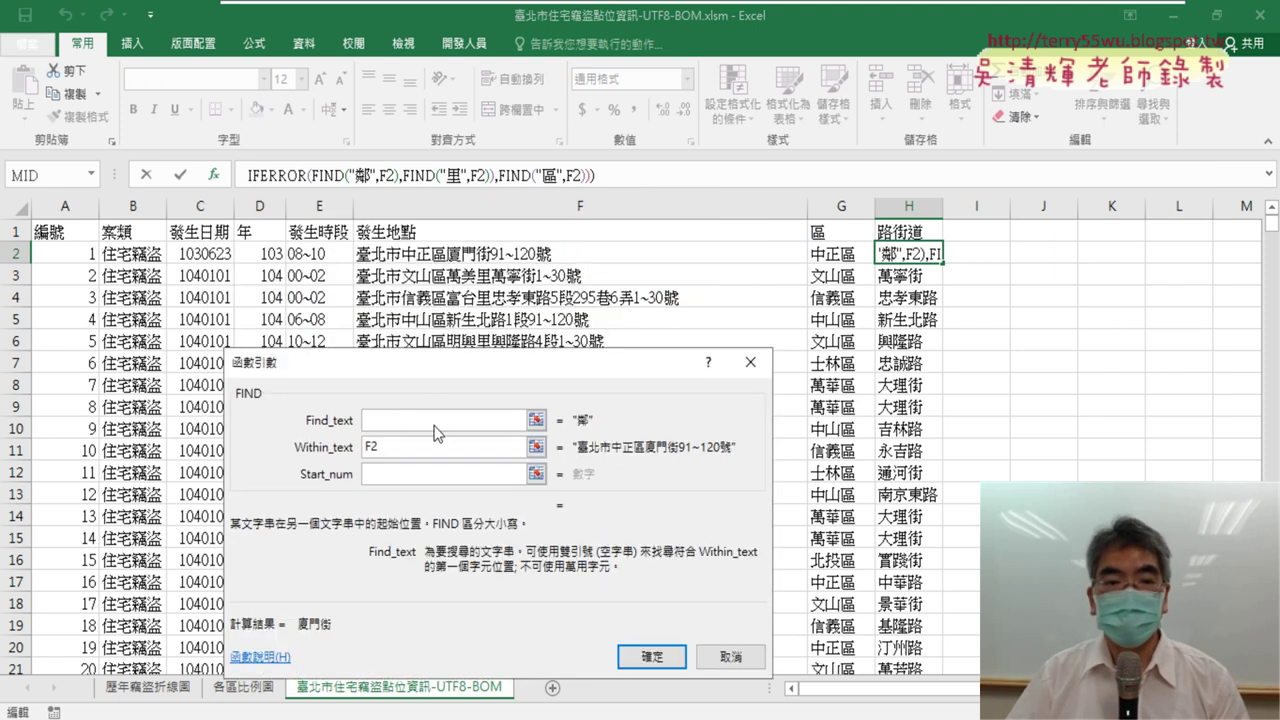
{"action": "type", "text": "鄰"}
{"action": "left_click", "coordinate": [414, 448]}
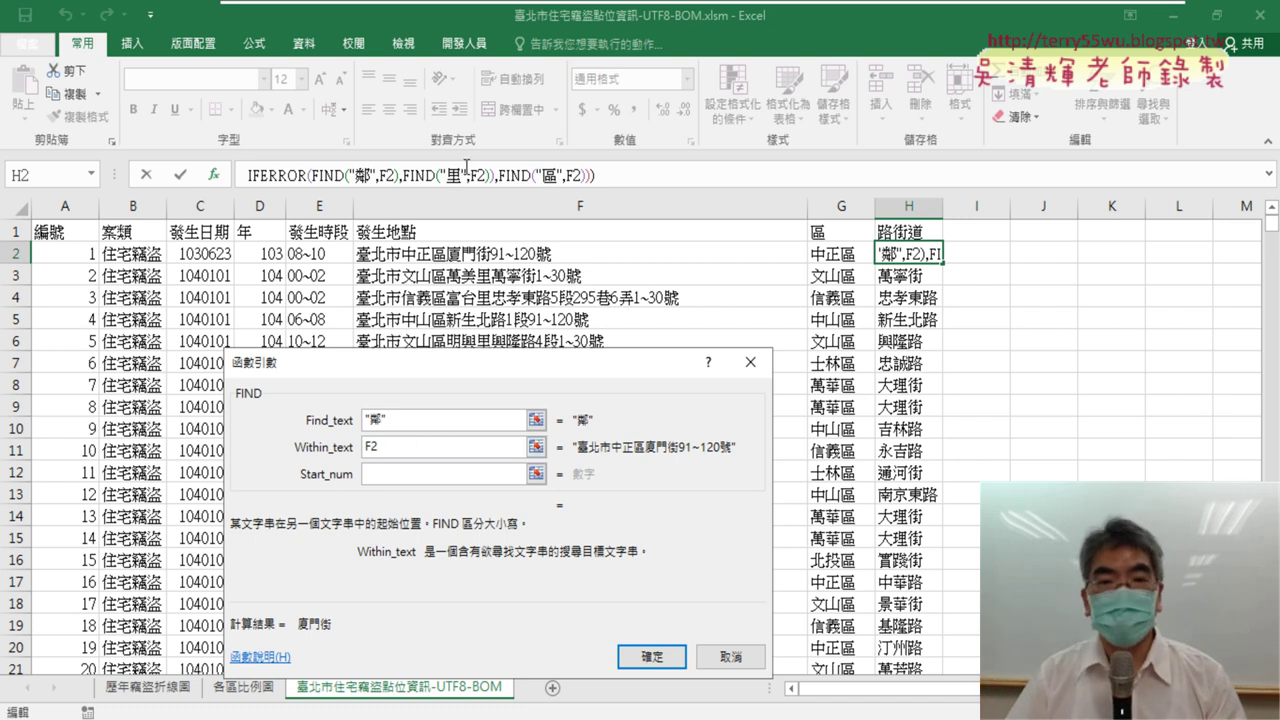
{"action": "left_click", "coordinate": [760, 665]}
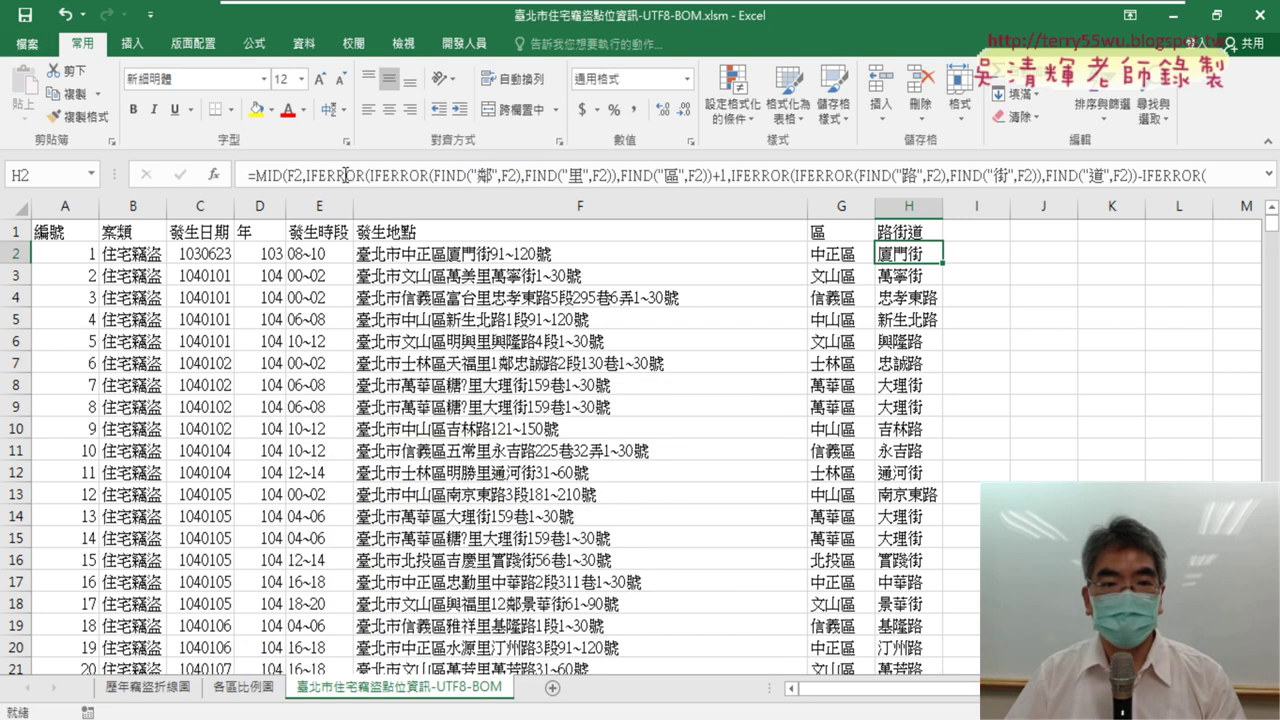
Examine the nested IFERROR Value and Value_if_error arguments, including the FIND("區",F2) fallback
{"action": "left_click", "coordinate": [398, 176]}
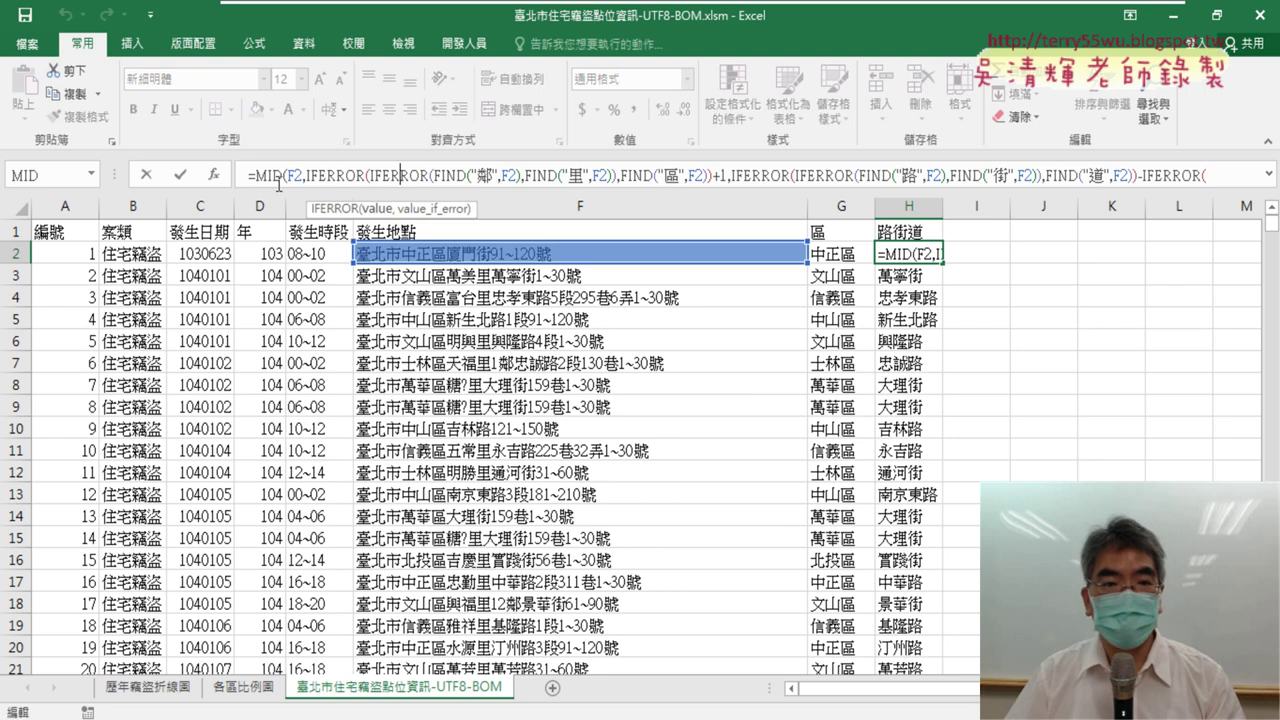
{"action": "left_click", "coordinate": [213, 174]}
{"action": "left_click", "coordinate": [422, 434]}
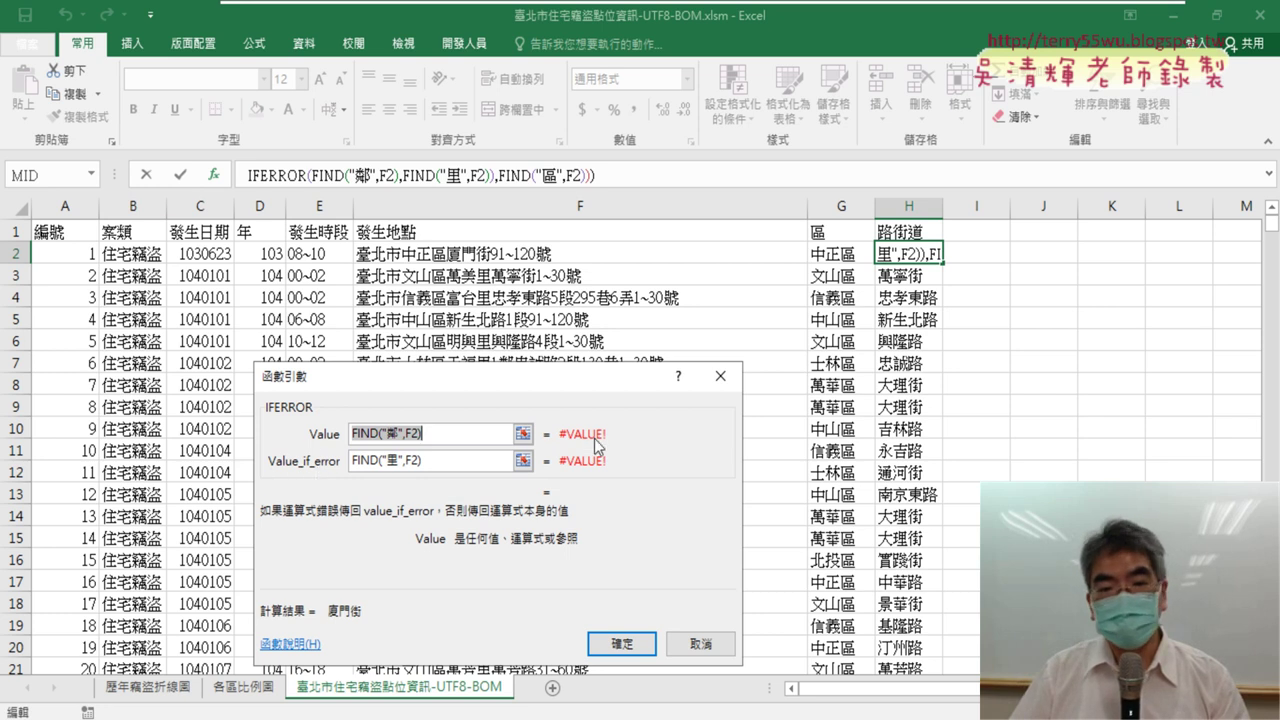
{"action": "left_click_drag", "start_coordinate": [465, 458], "coordinate": [331, 458]}
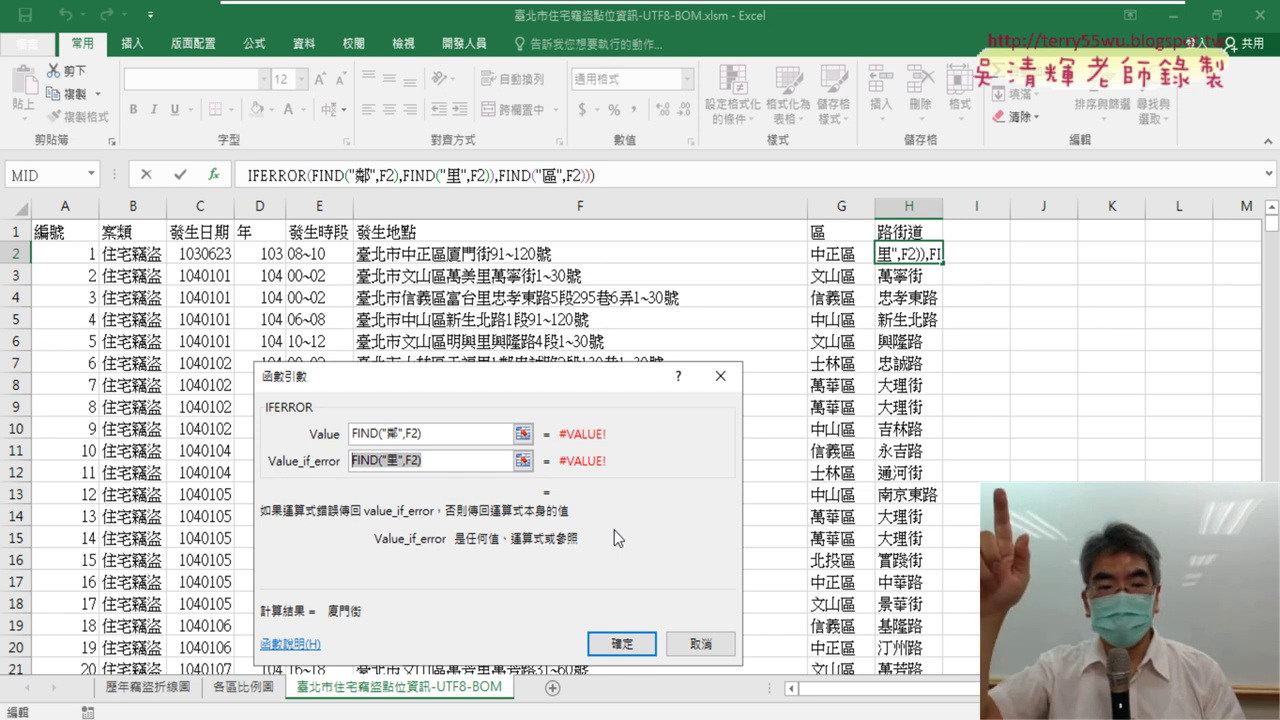
{"action": "left_click", "coordinate": [700, 644]}
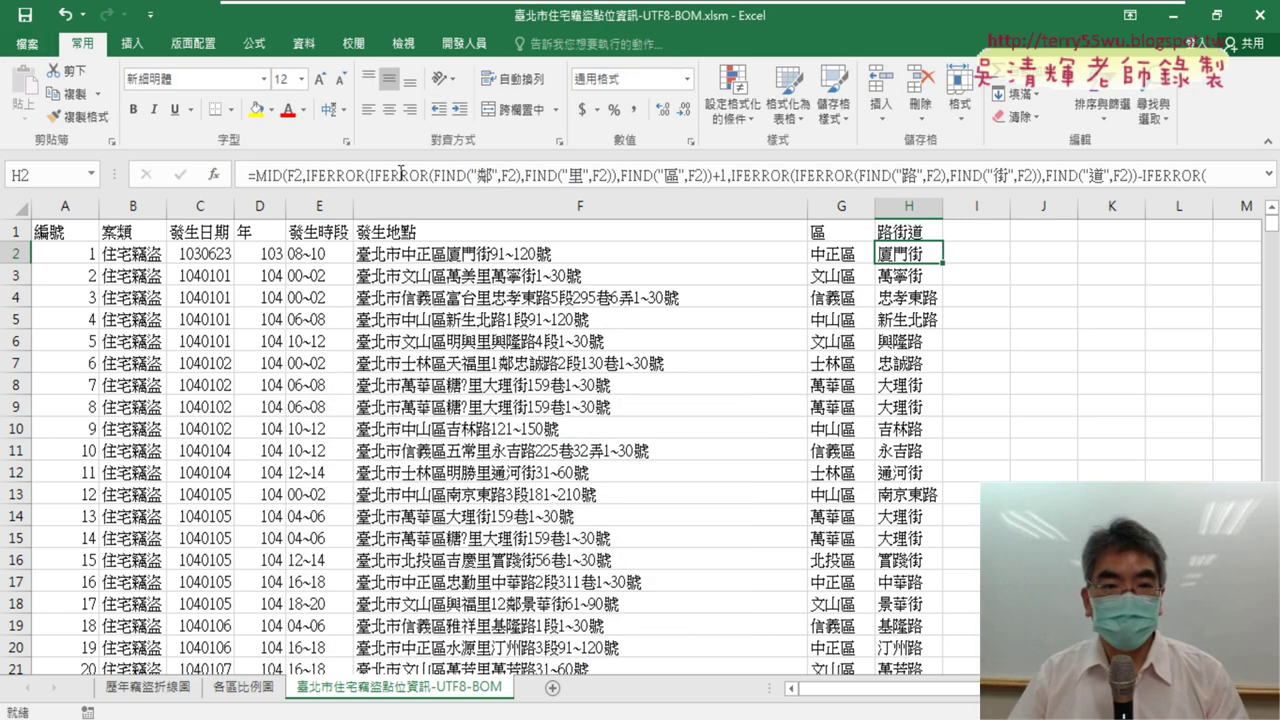
{"action": "left_click", "coordinate": [338, 181]}
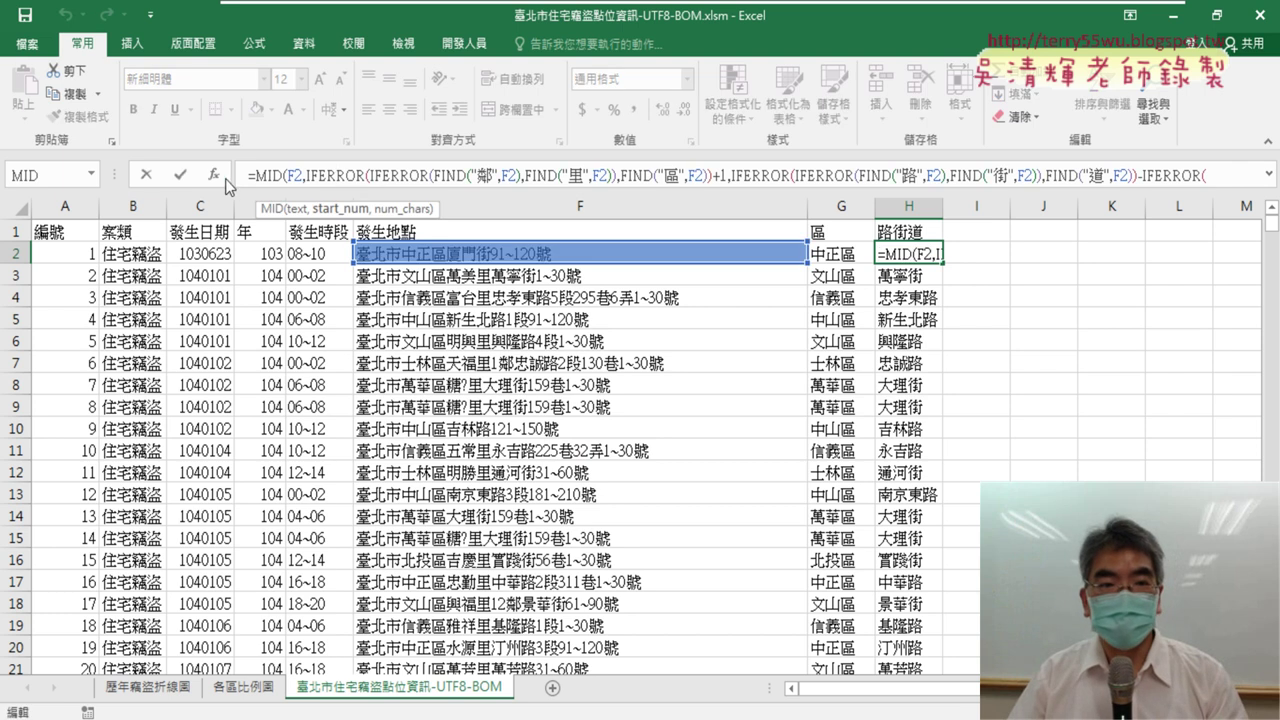
{"action": "left_click", "coordinate": [213, 174]}
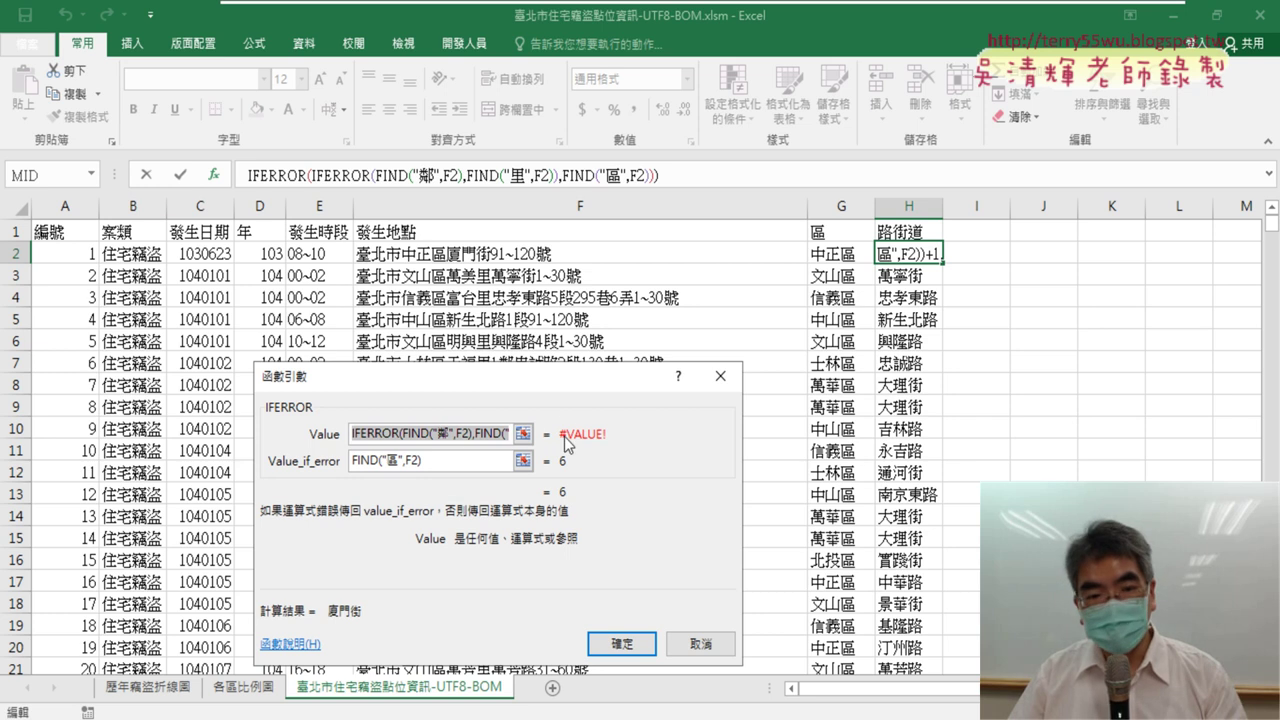
{"action": "left_click_drag", "start_coordinate": [440, 461], "coordinate": [350, 461]}
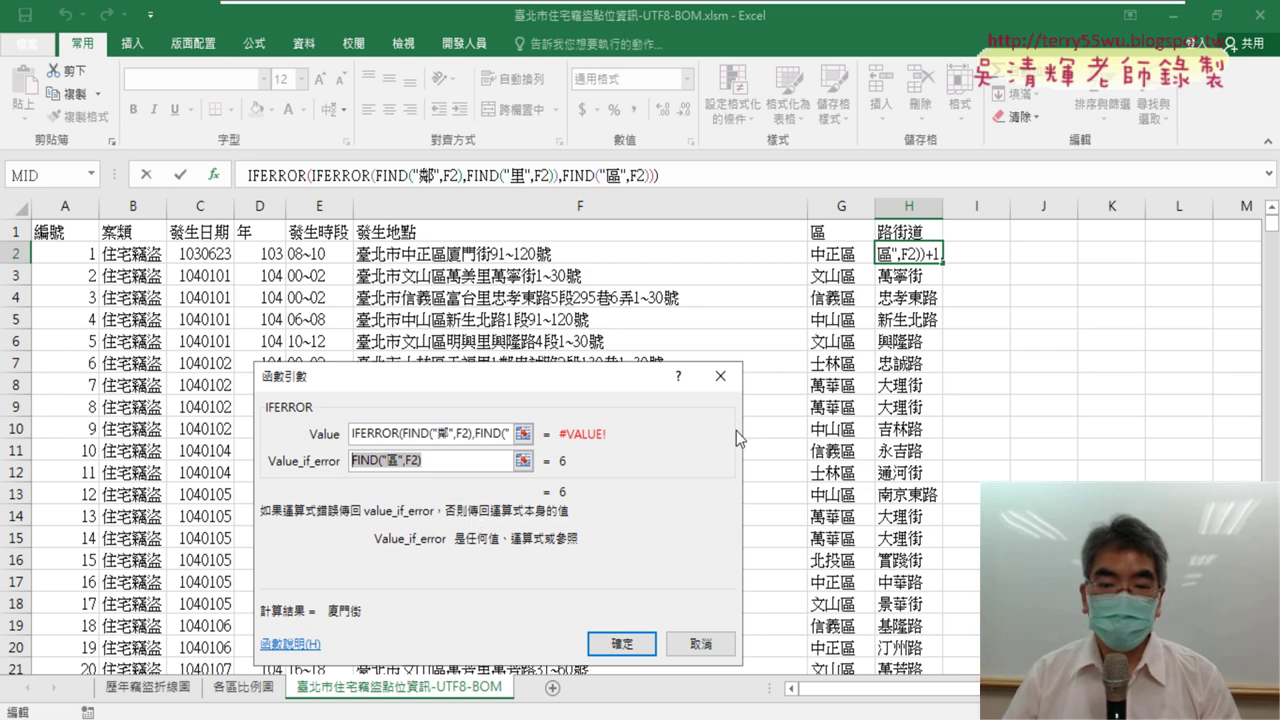
{"action": "left_click", "coordinate": [701, 644]}
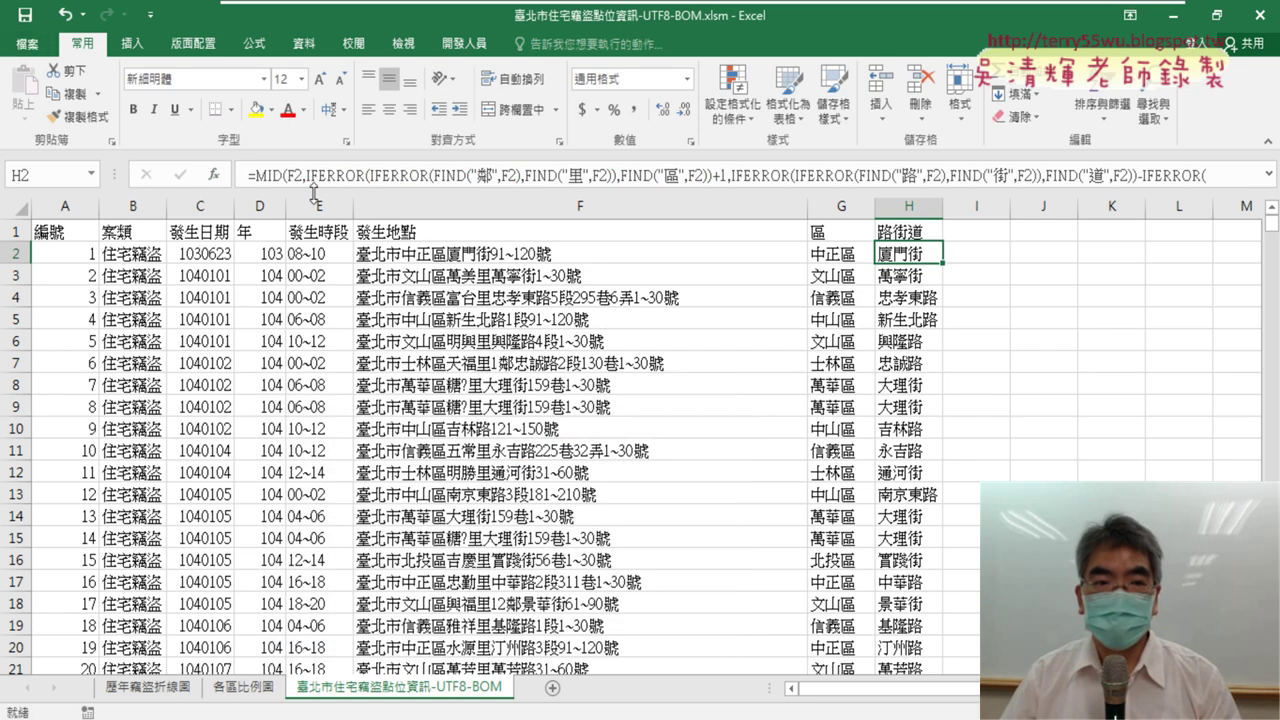
{"action": "left_click", "coordinate": [265, 173]}
{"action": "left_click", "coordinate": [213, 174]}
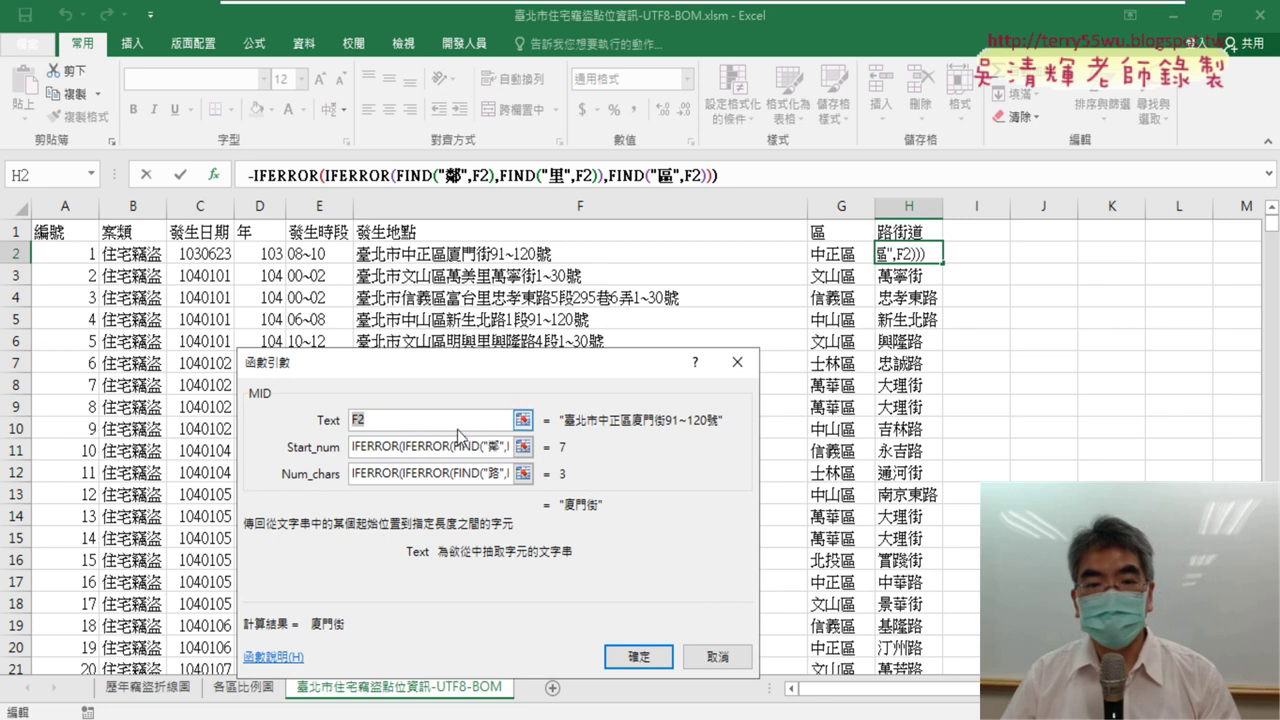
{"action": "left_click_drag", "start_coordinate": [443, 447], "coordinate": [481, 453]}
{"action": "key", "text": "End"}
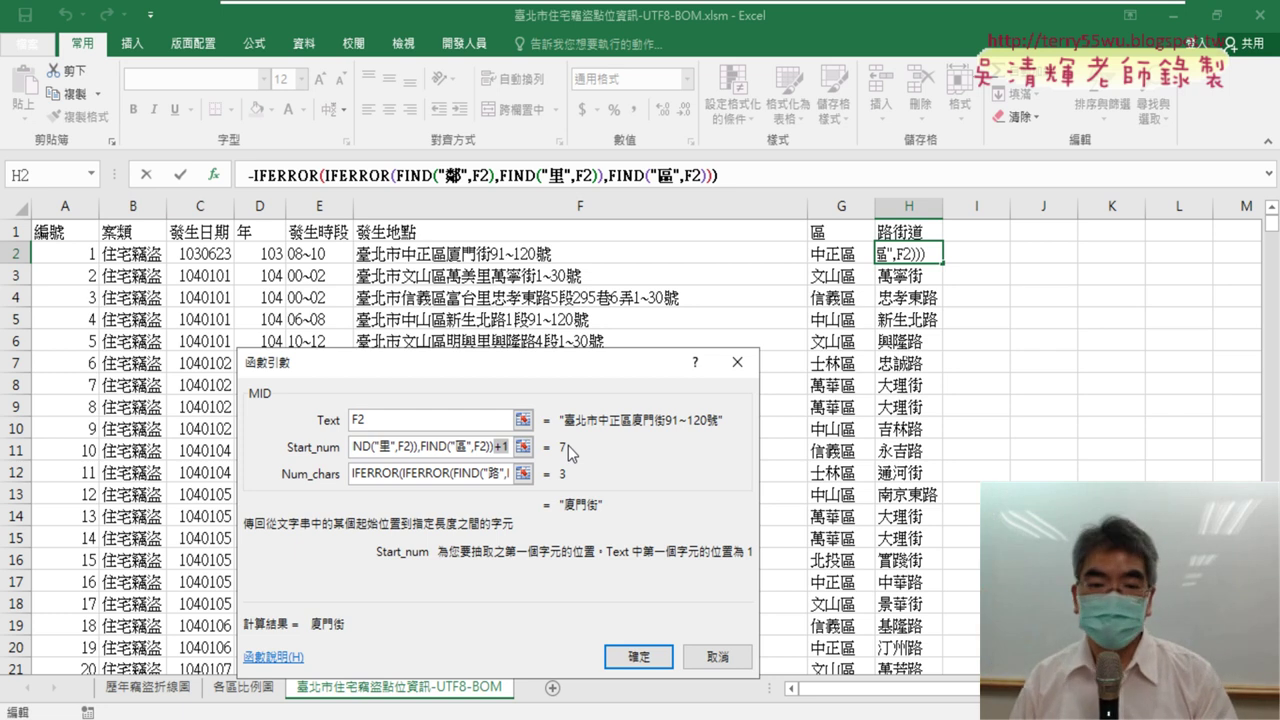
{"action": "left_click", "coordinate": [461, 478]}
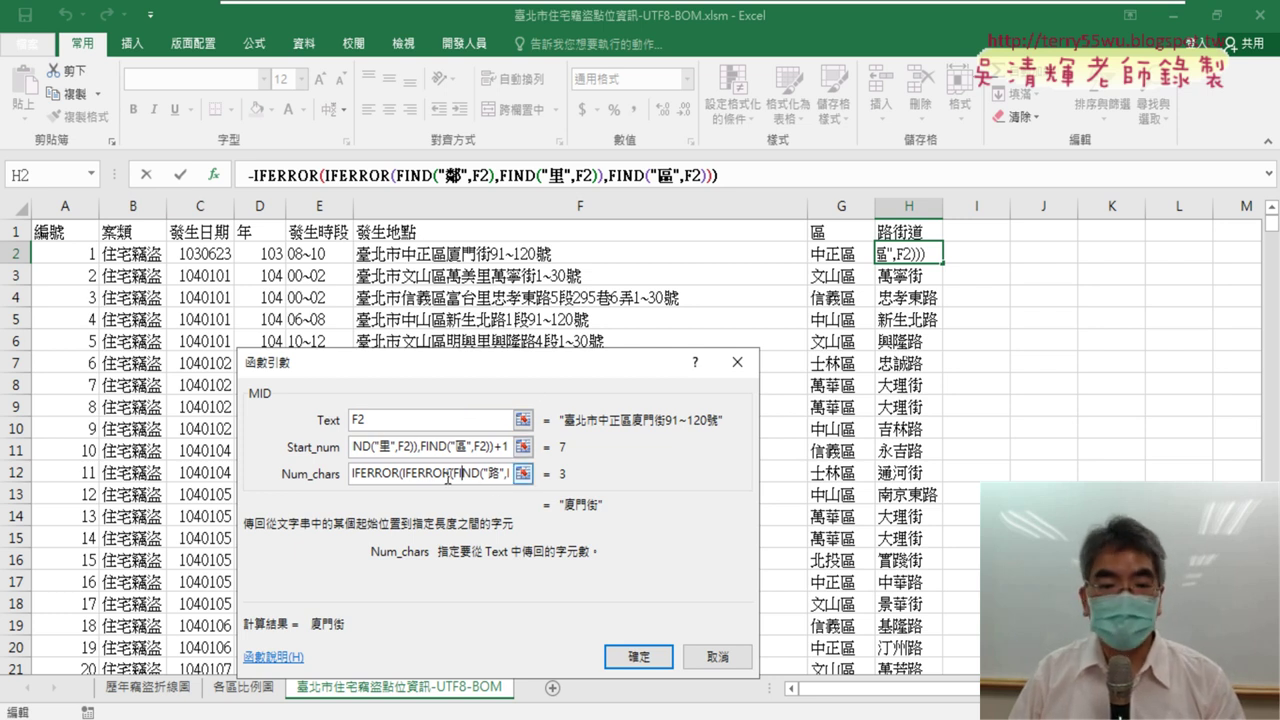
{"action": "left_click_drag", "start_coordinate": [448, 477], "coordinate": [522, 476]}
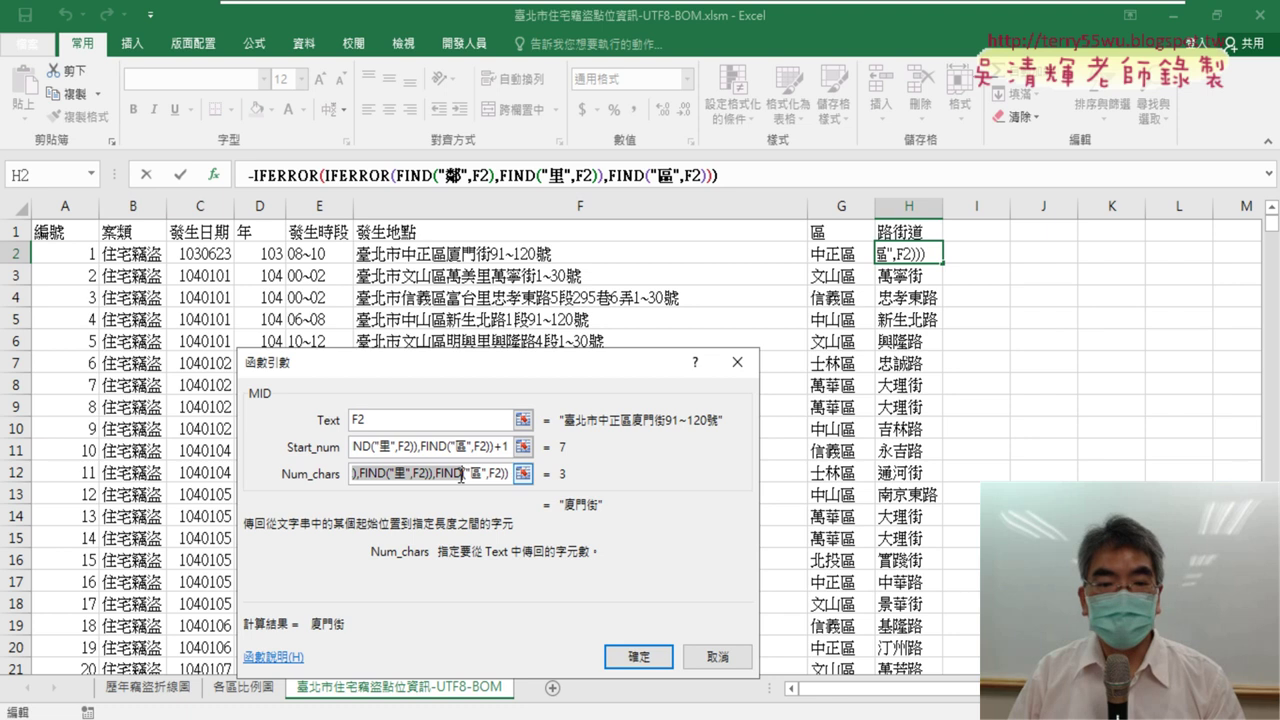
{"action": "left_click", "coordinate": [412, 474]}
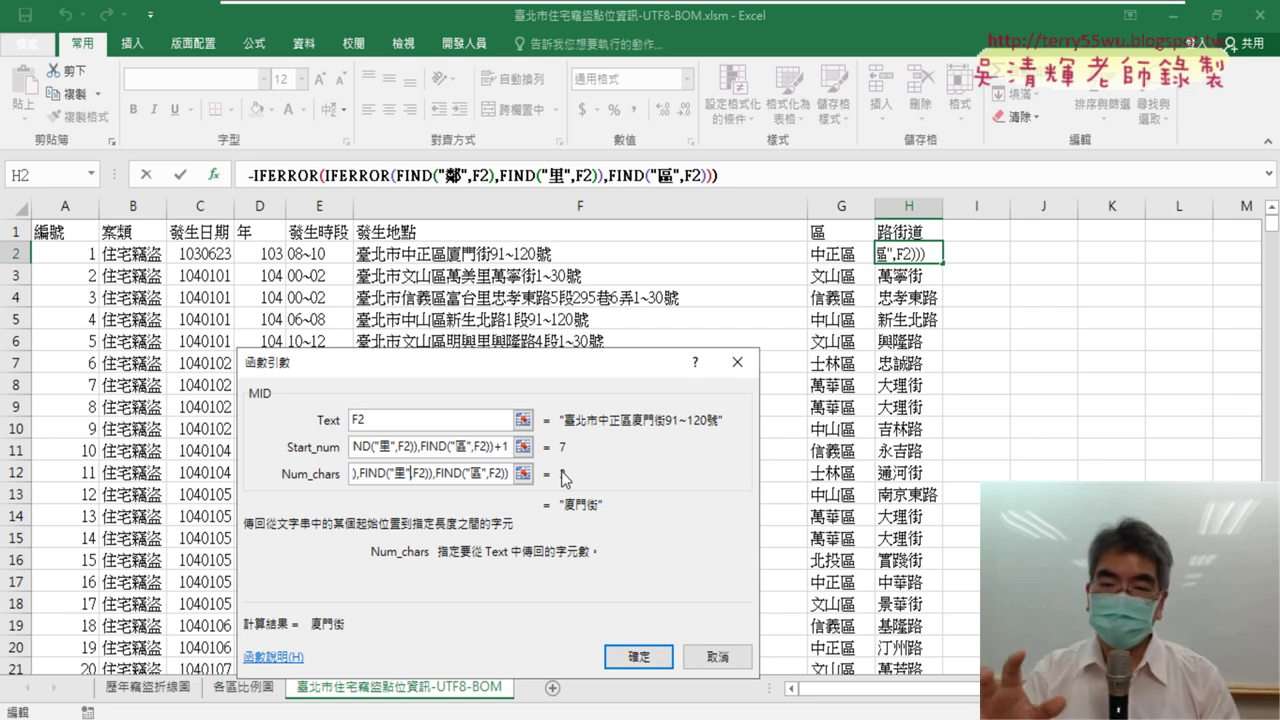
{"action": "left_click", "coordinate": [651, 650]}
Expand the formula bar to show H2's full formula, check F8's address, then reselect H2
{"action": "left_click", "coordinate": [1272, 177]}
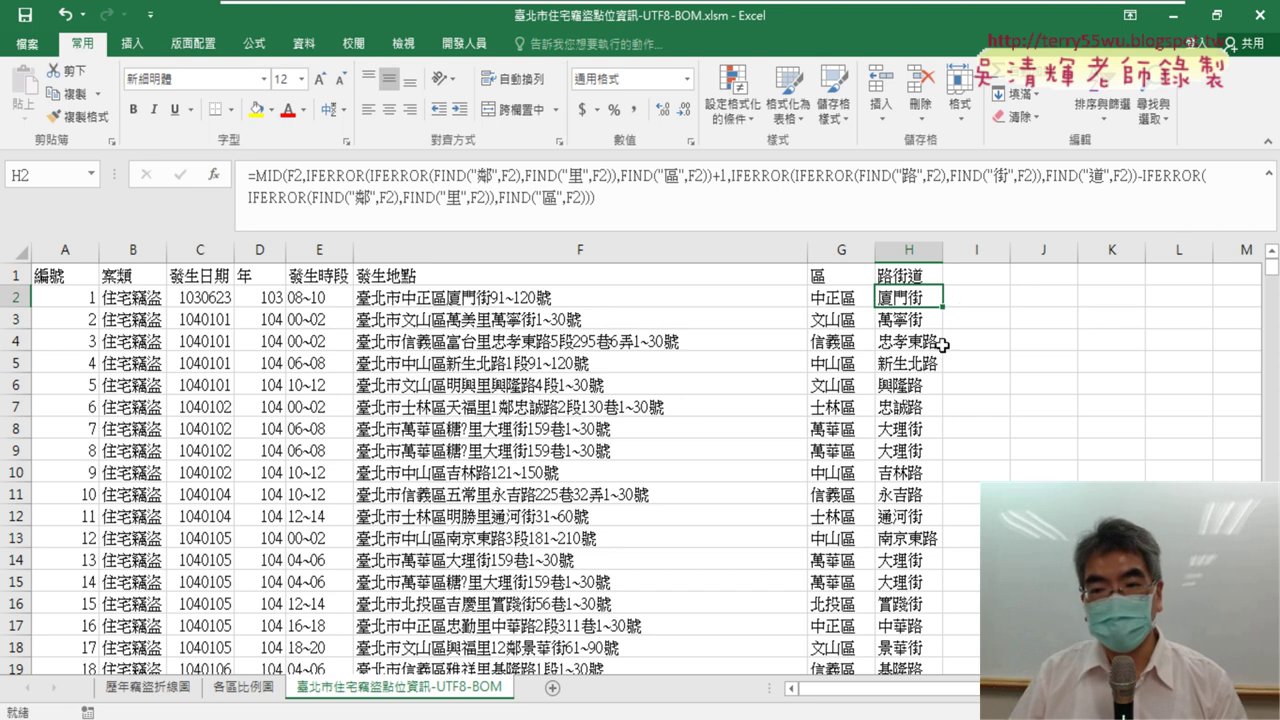
{"action": "left_click", "coordinate": [492, 428]}
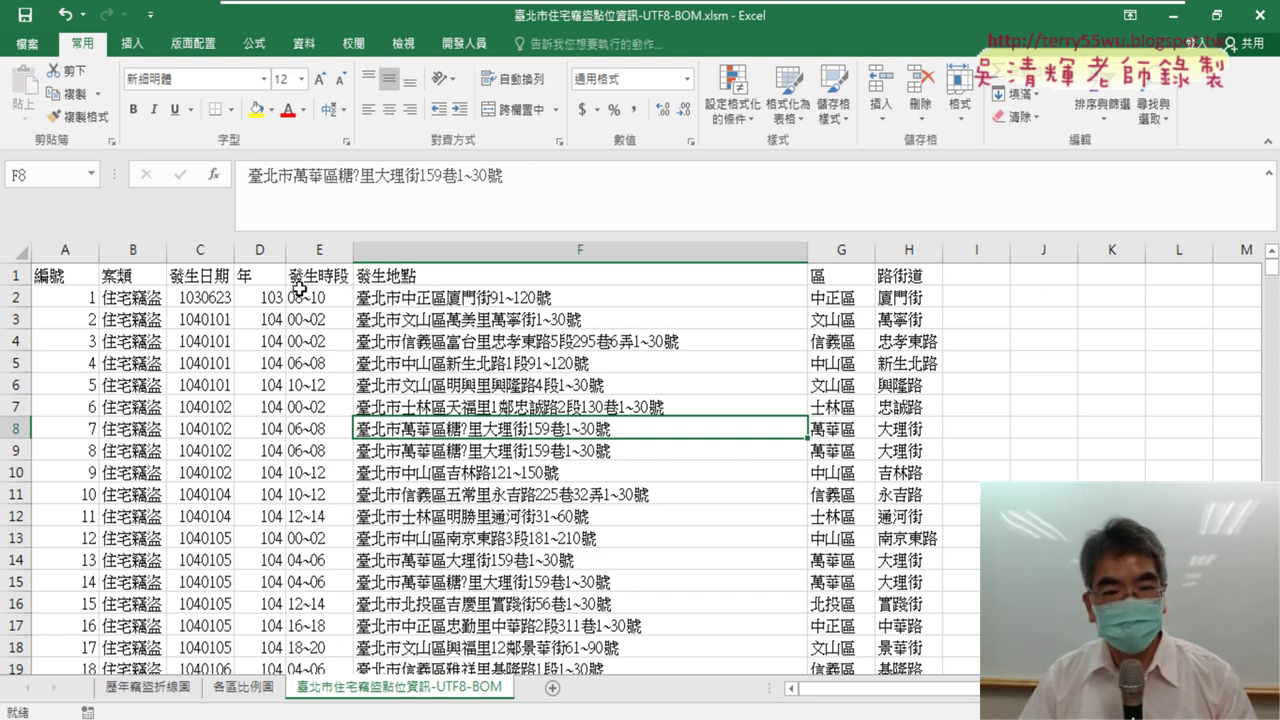
{"action": "left_click", "coordinate": [904, 296]}
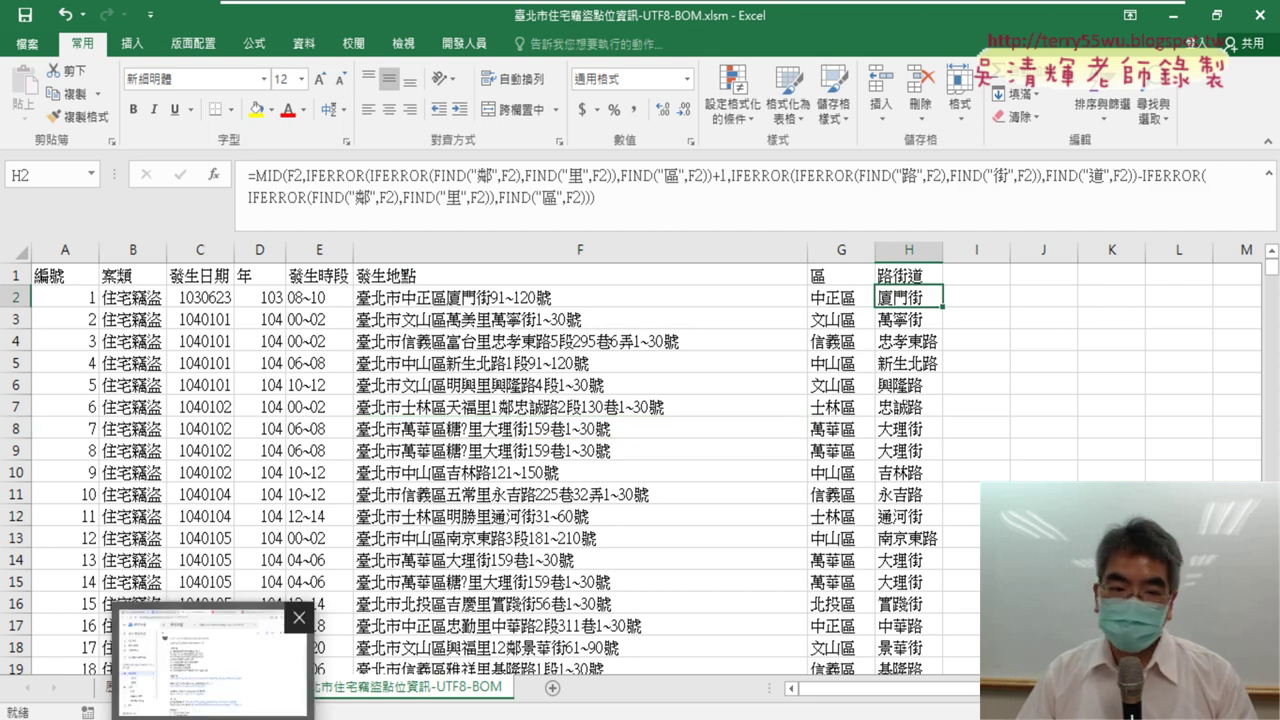
In Drive, go through _雲端白板畫面 and 01_文字與資料函數 to open 臺北市住宅竊盜完成程式碼
{"action": "left_click", "coordinate": [292, 658]}
{"action": "left_click", "coordinate": [100, 17]}
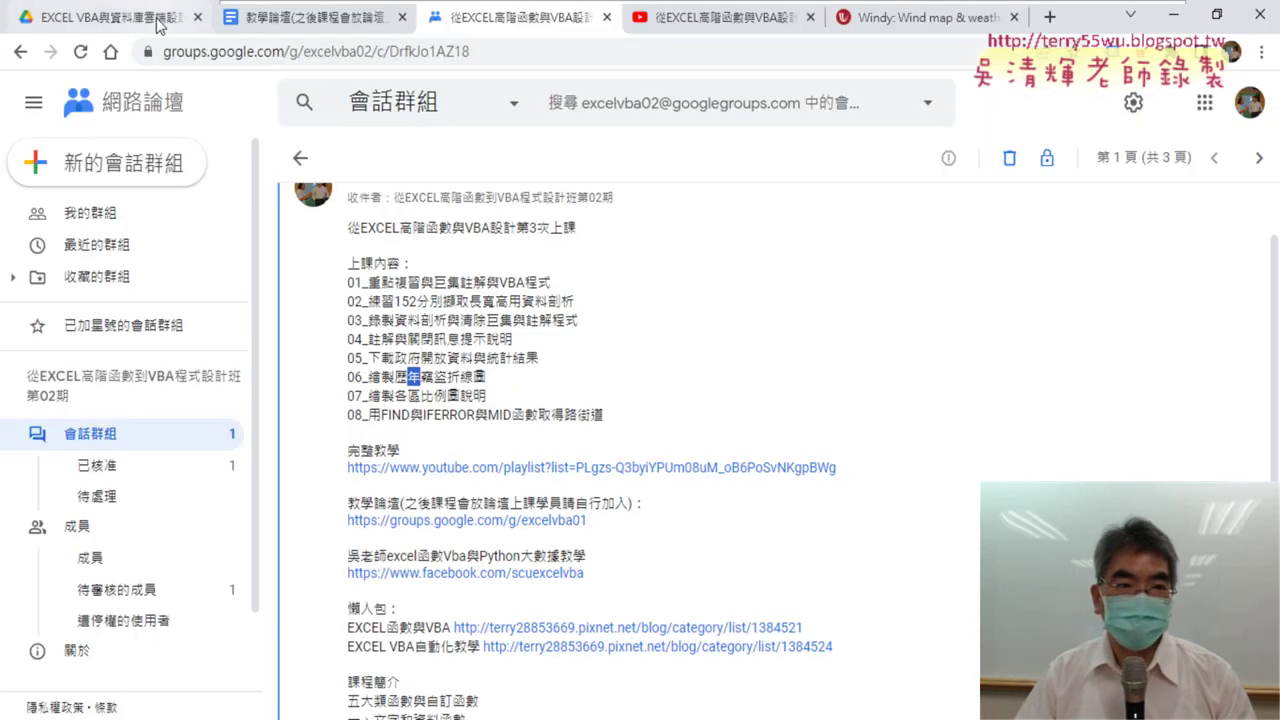
{"action": "double_click", "coordinate": [311, 282]}
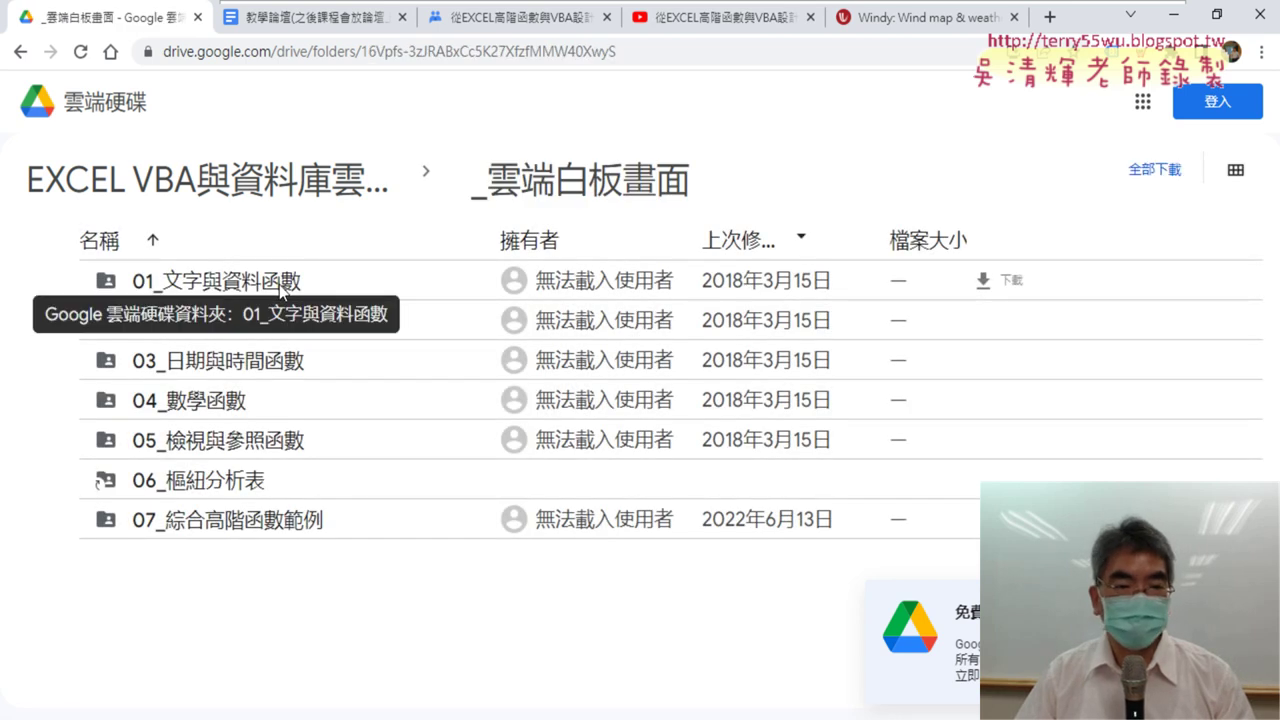
{"action": "double_click", "coordinate": [281, 288]}
{"action": "scroll", "coordinate": [577, 368], "scroll_direction": "down", "scroll_amount": 2}
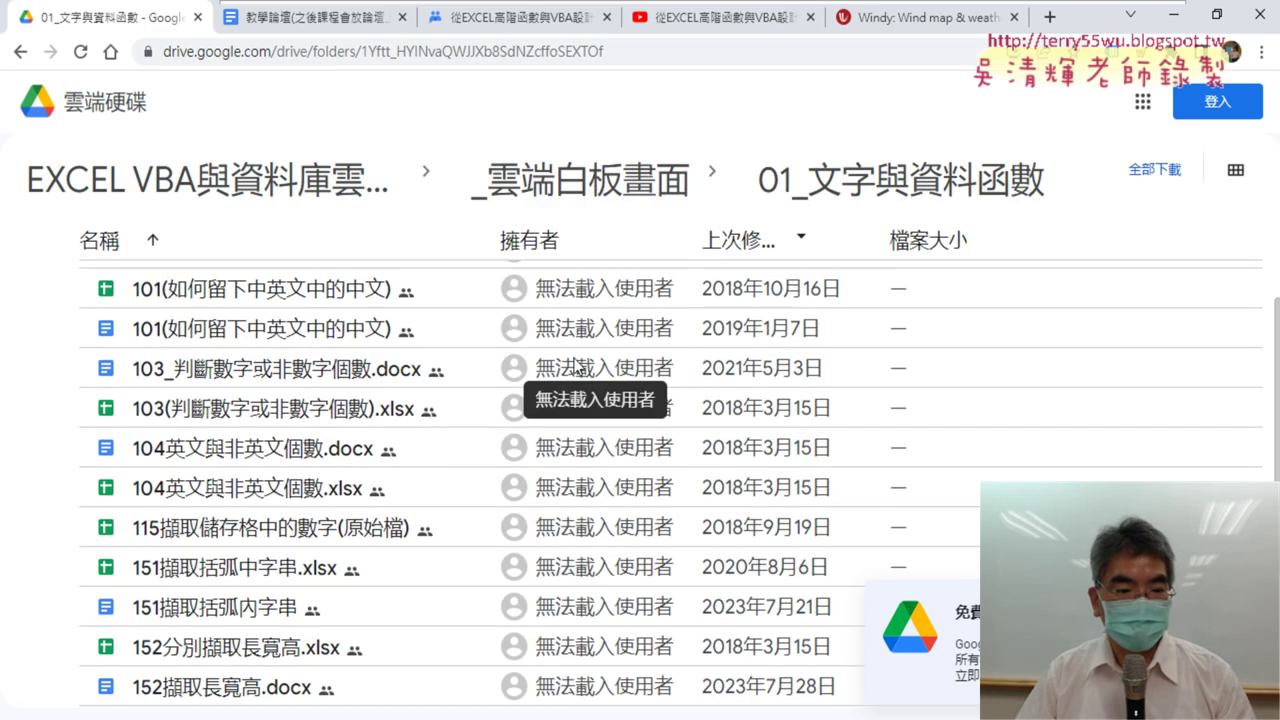
{"action": "scroll", "coordinate": [577, 368], "scroll_direction": "down", "scroll_amount": 2}
{"action": "scroll", "coordinate": [577, 368], "scroll_direction": "down", "scroll_amount": 2}
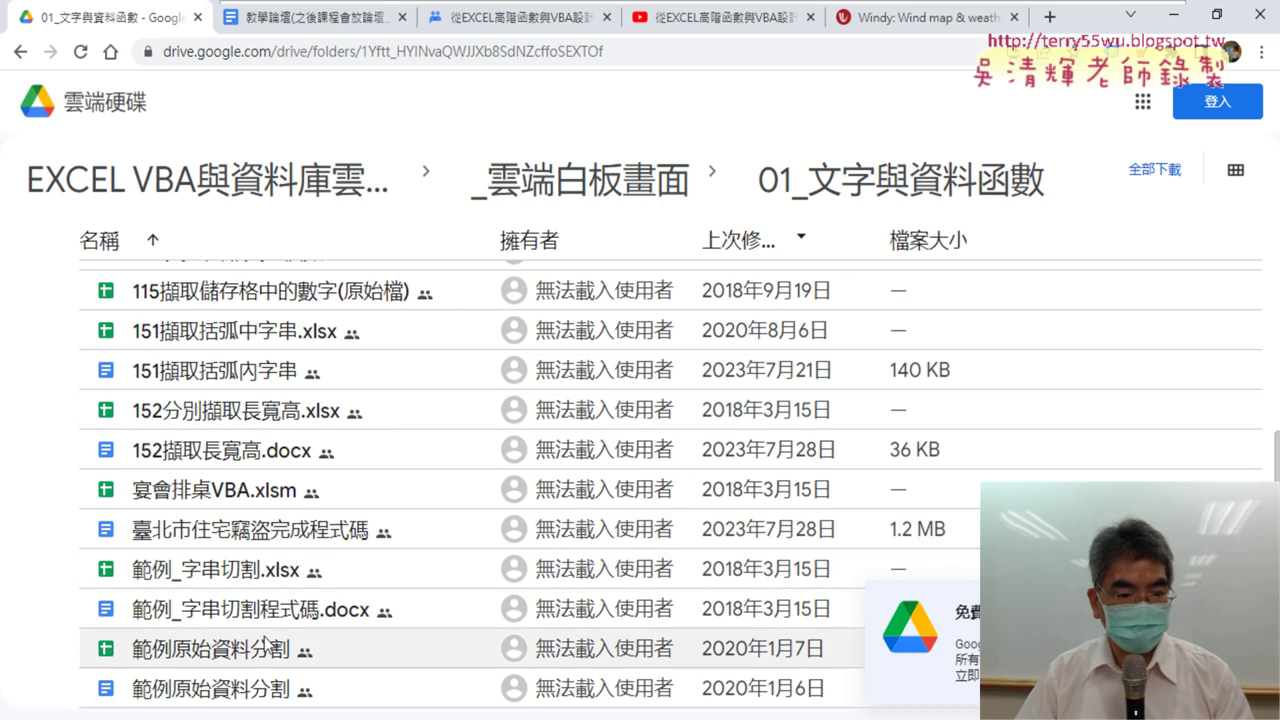
{"action": "double_click", "coordinate": [291, 541]}
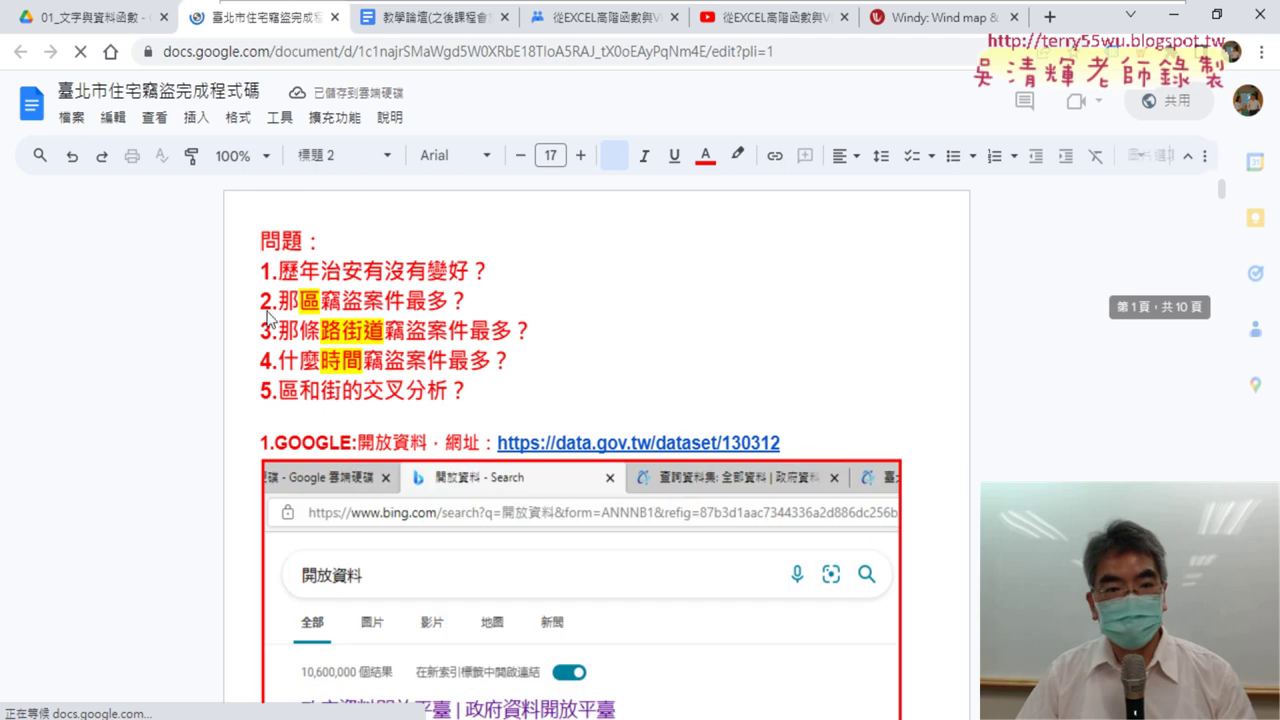
Scroll to page 10 of the notes and select the final MID street-name formula
{"action": "left_click_drag", "start_coordinate": [1223, 197], "coordinate": [1220, 401]}
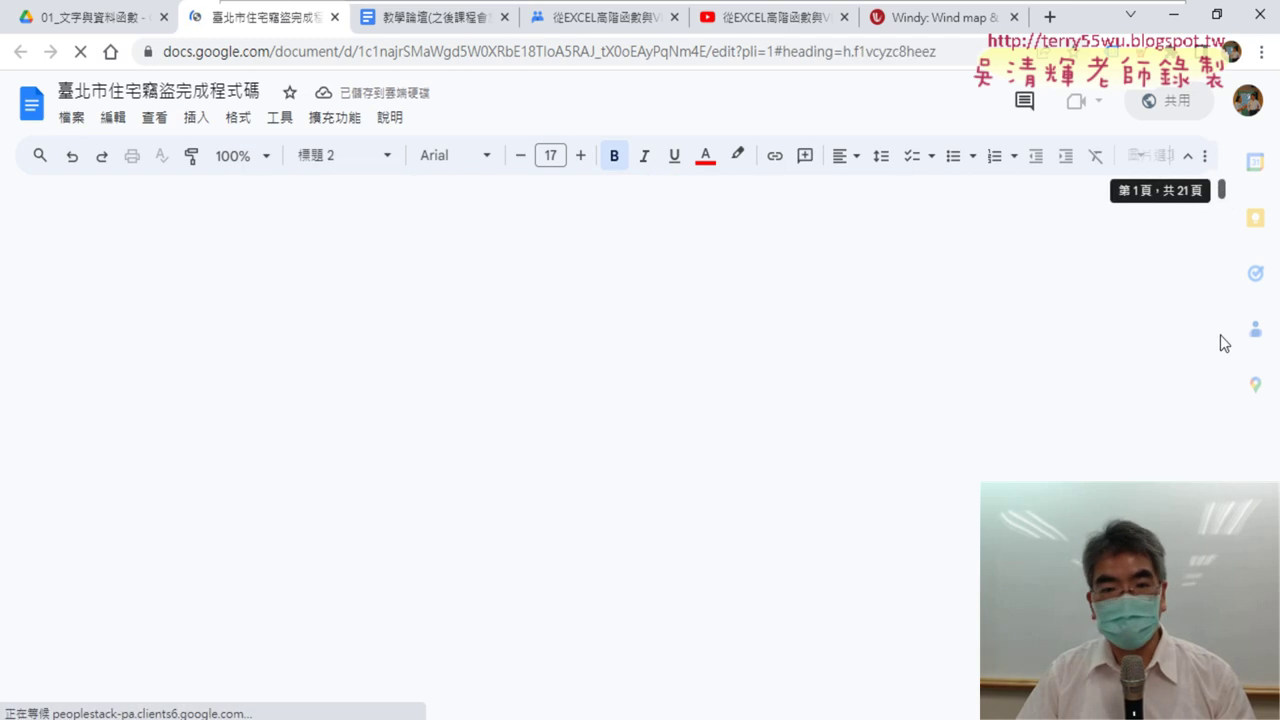
{"action": "scroll", "coordinate": [220, 390], "scroll_direction": "up", "scroll_amount": 3}
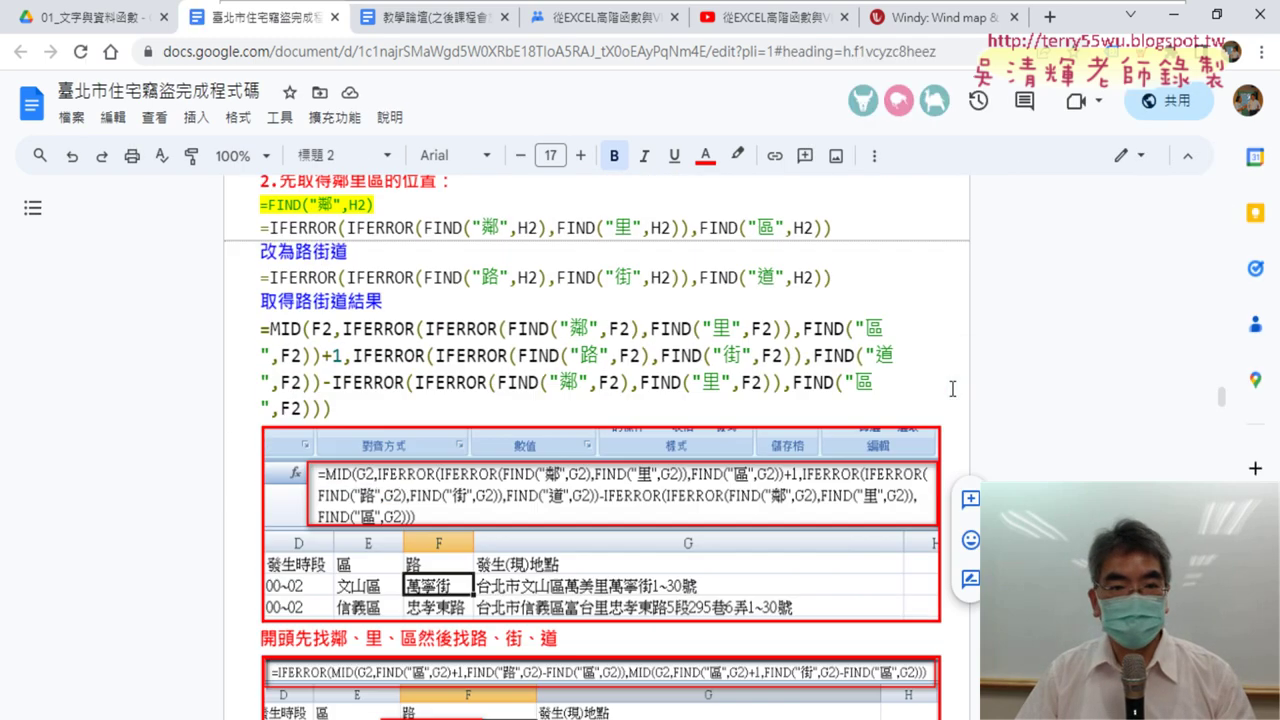
{"action": "left_click_drag", "start_coordinate": [246, 386], "coordinate": [415, 467]}
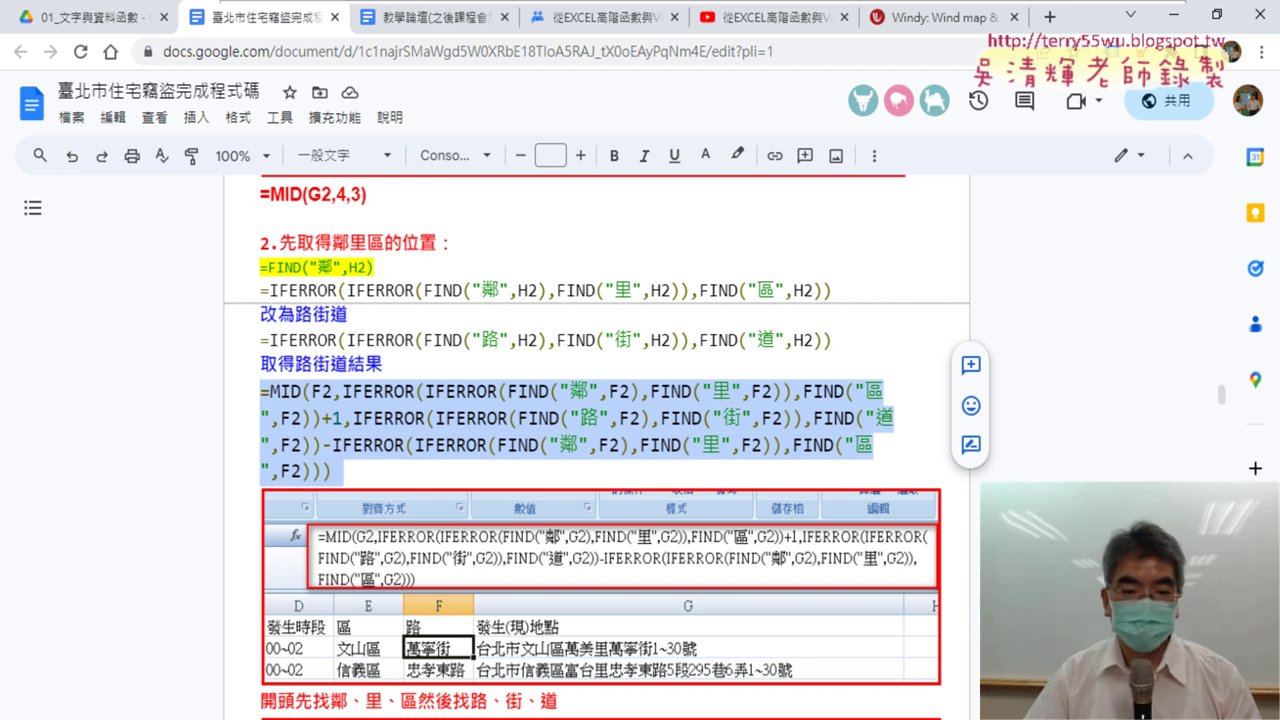
Open H2's formula in Excel to compare it with the notes' version
{"action": "key", "text": "alt+Tab"}
{"action": "triple_click", "coordinate": [652, 211]}
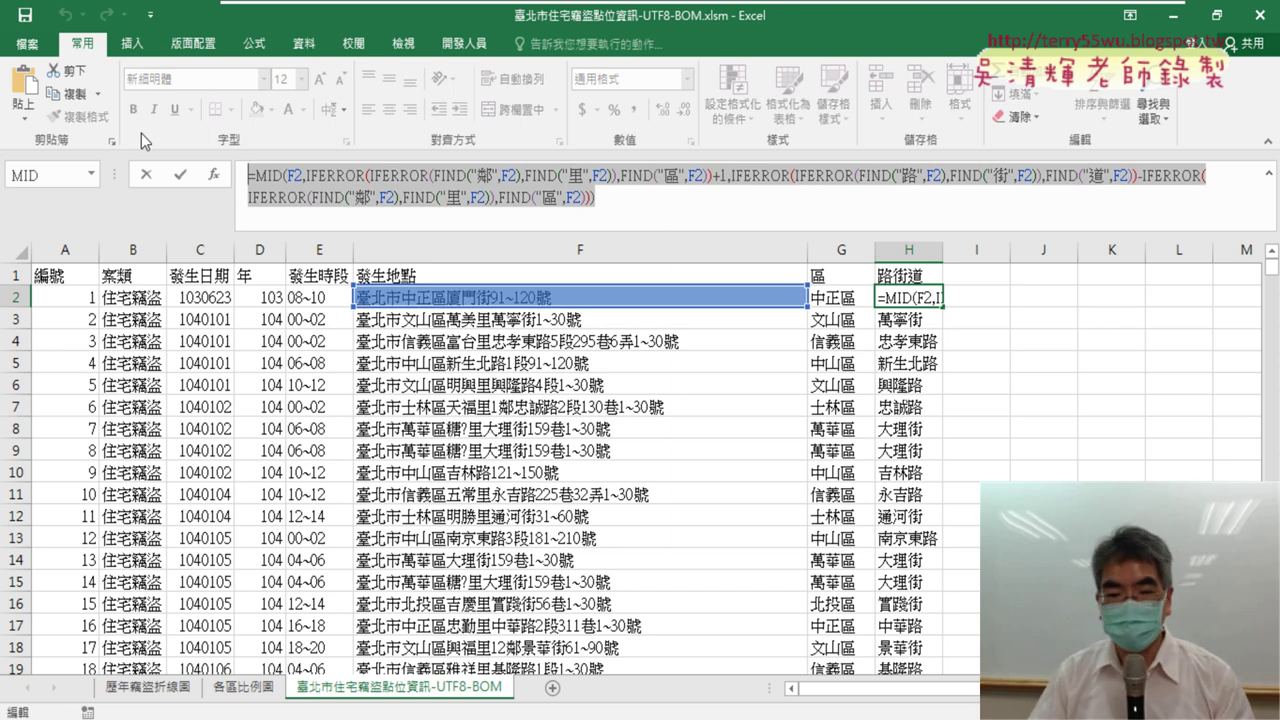
{"action": "key", "text": "alt+Tab"}
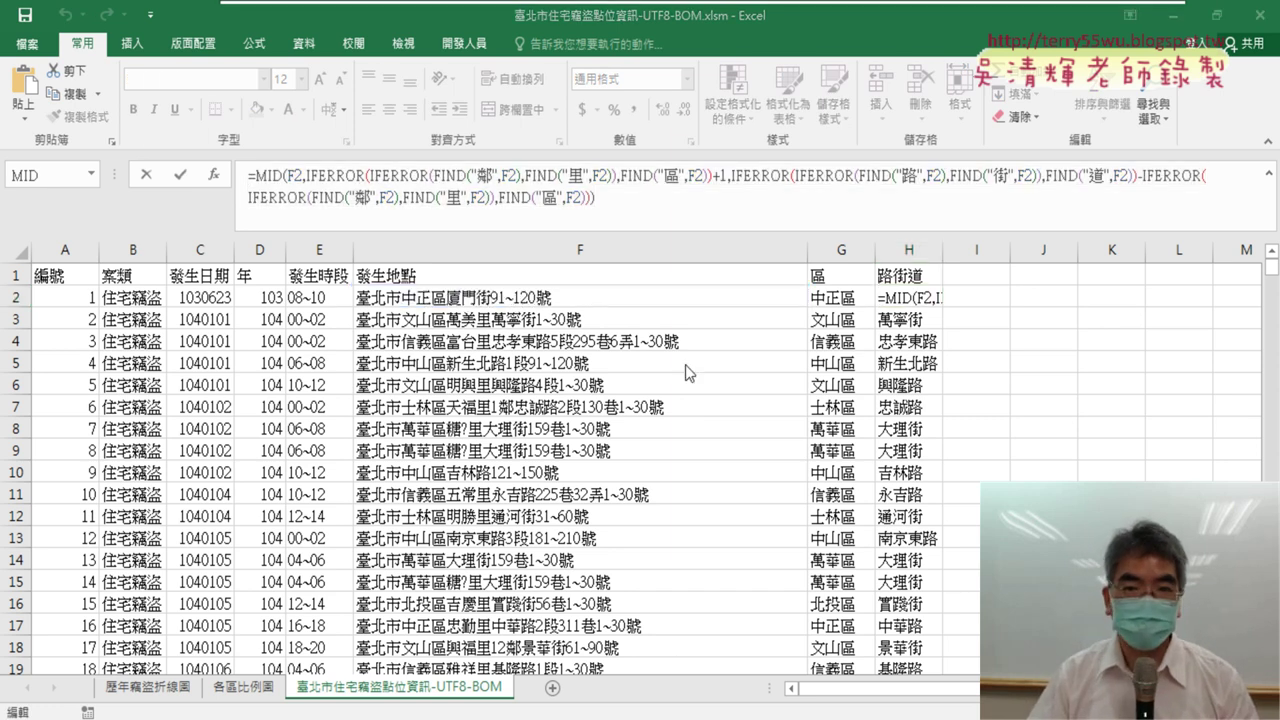